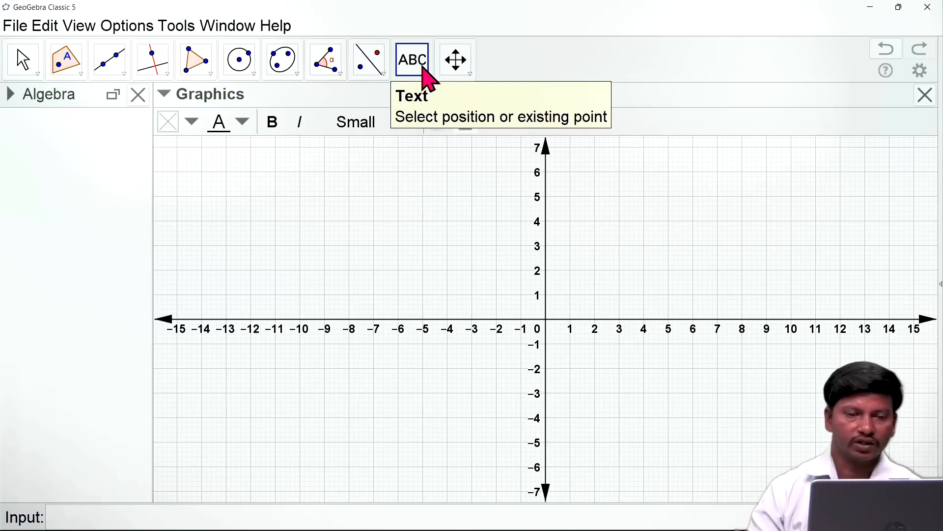
Add the text "GEOGEBRA TRAINING TO MATHS TEACHERS BY STATE PROJECT DIRECTORATE AND SCERT" and move it to the graph's upper-left corner.
left_click(425, 71)
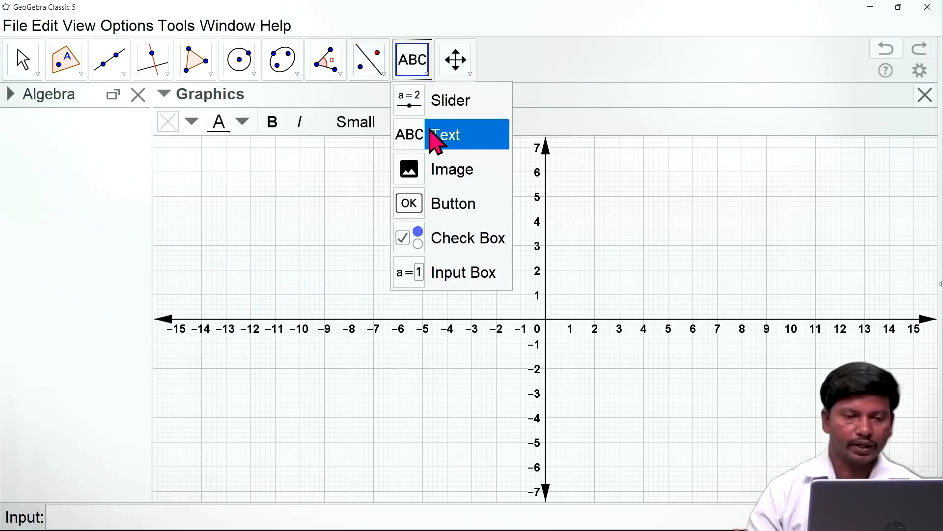
left_click(437, 140)
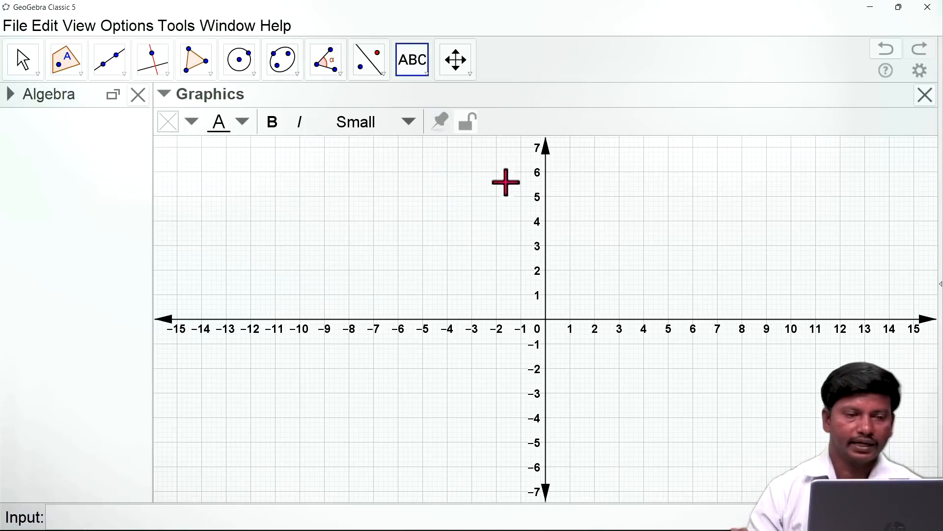
left_click(449, 184)
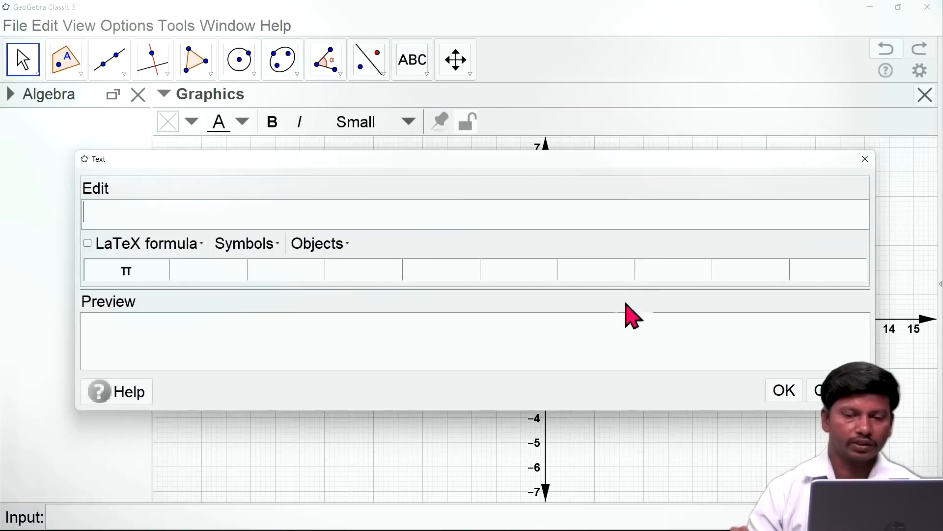
left_click(435, 215)
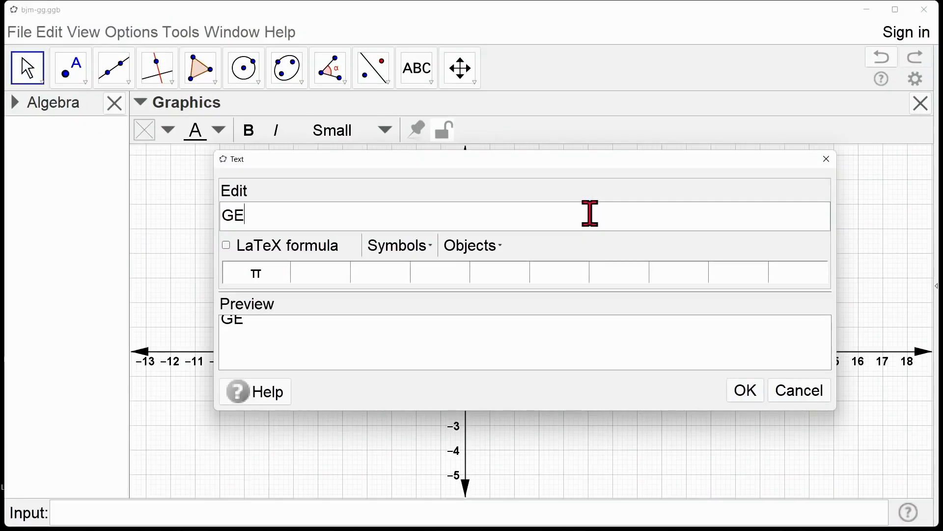
type("OGEBRA TRAINING TO MATHS T")
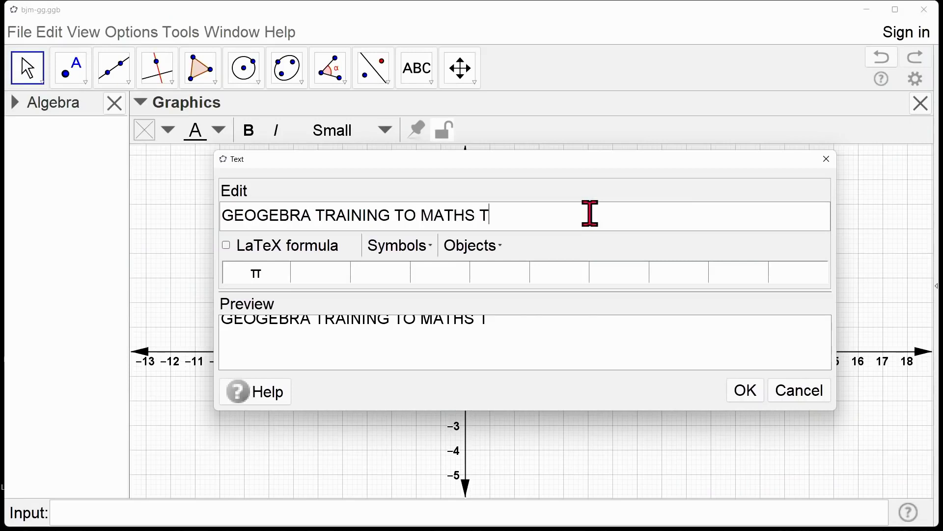
type("EACHERS BY STATE PROJECT")
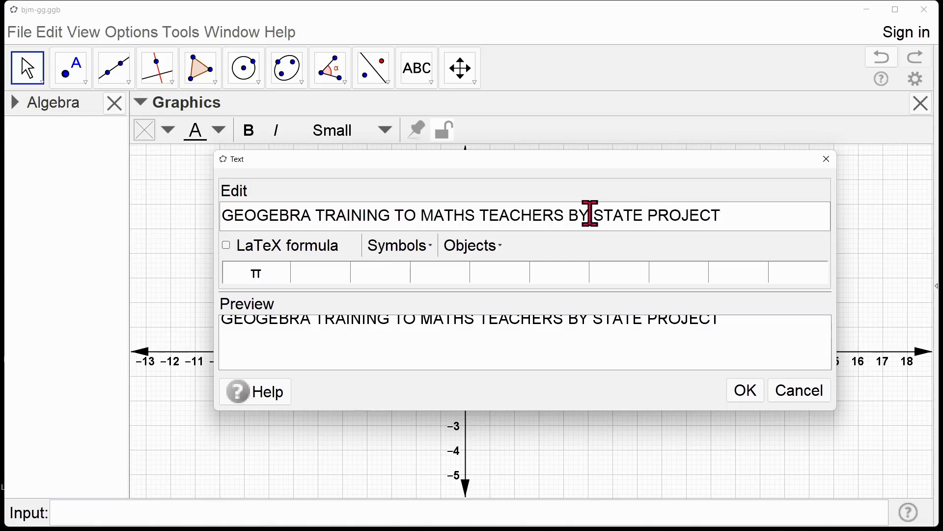
type(" DIRECTORATE AN")
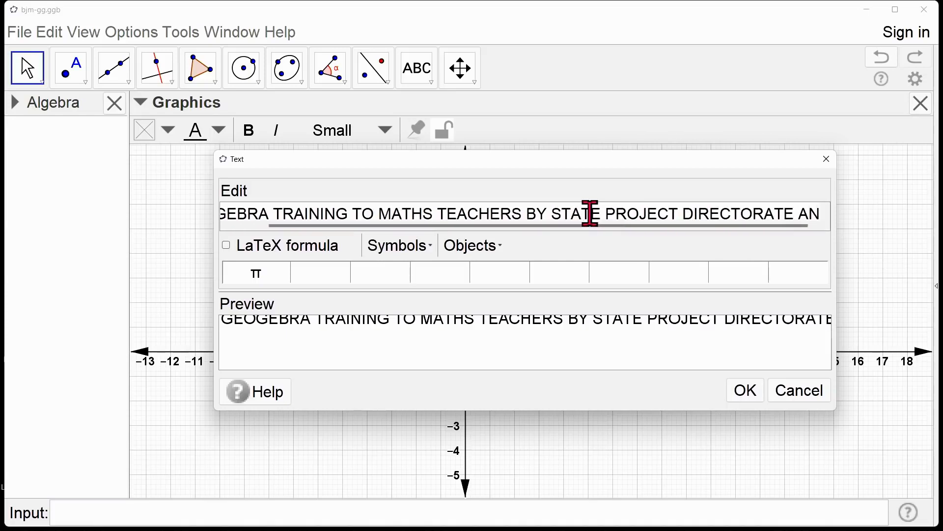
type("D SCERT")
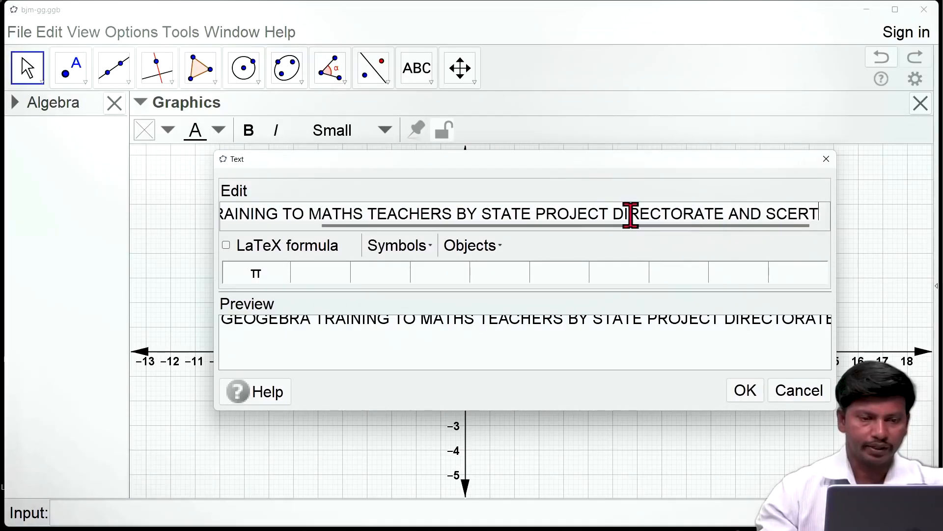
left_click(745, 398)
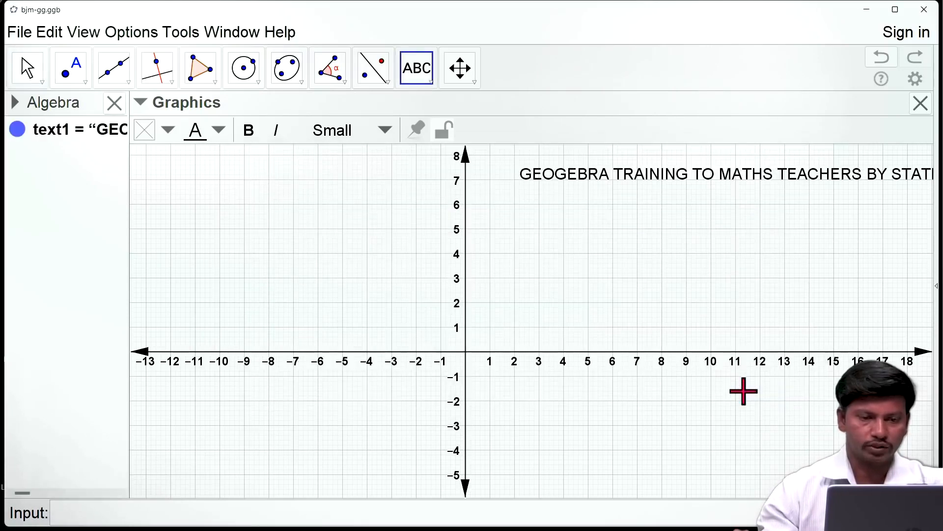
left_click(31, 76)
left_click_drag(638, 177, 250, 167)
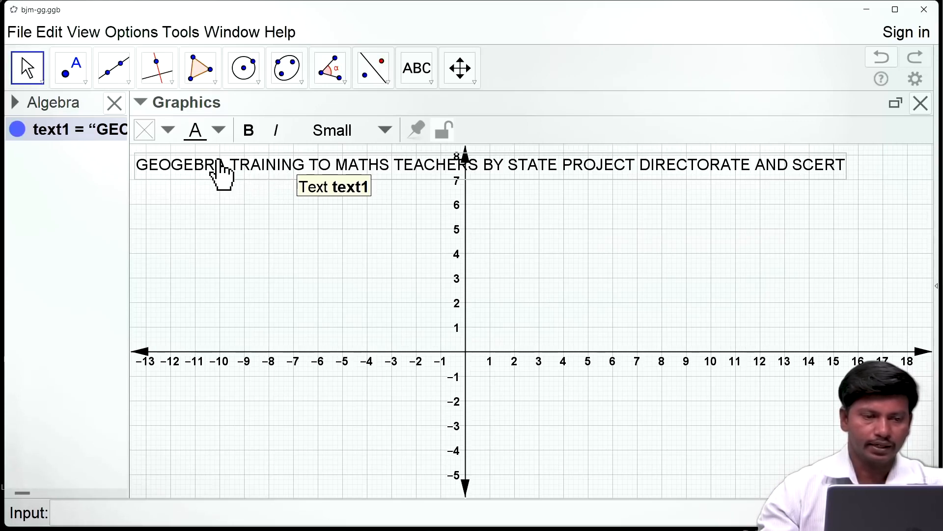
Give the title text a light pink background colour.
left_click(169, 131)
left_click(168, 130)
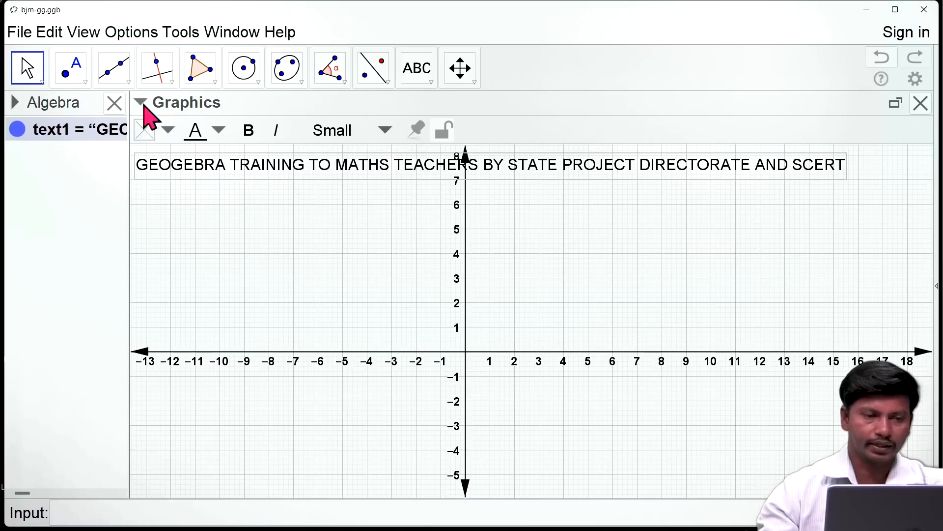
left_click(141, 103)
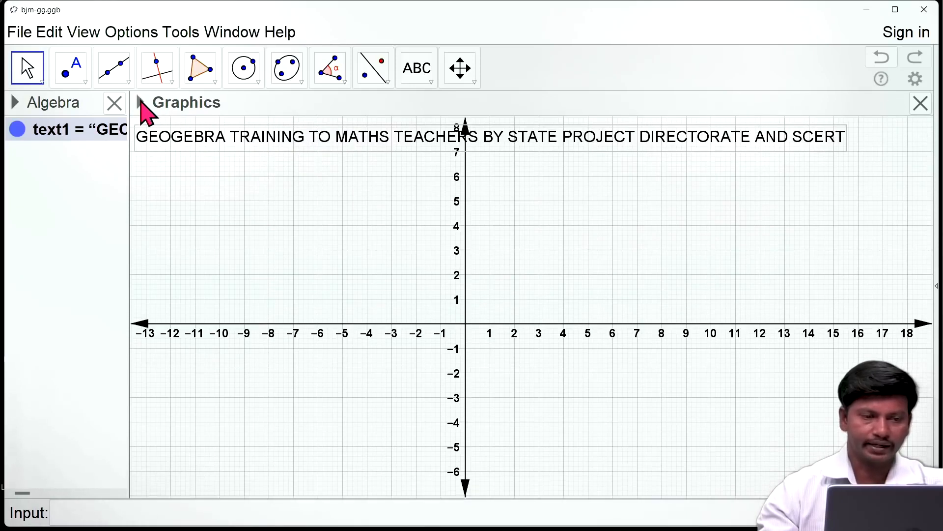
left_click(141, 102)
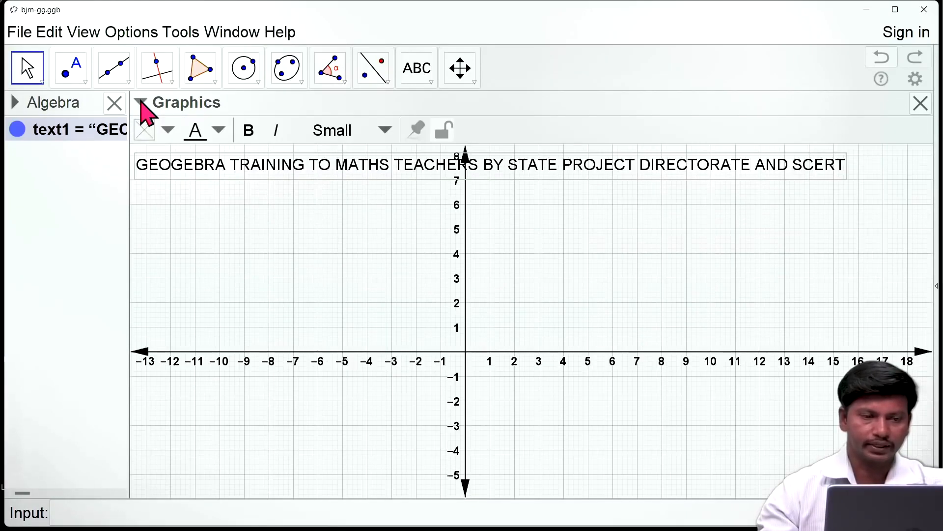
left_click(169, 131)
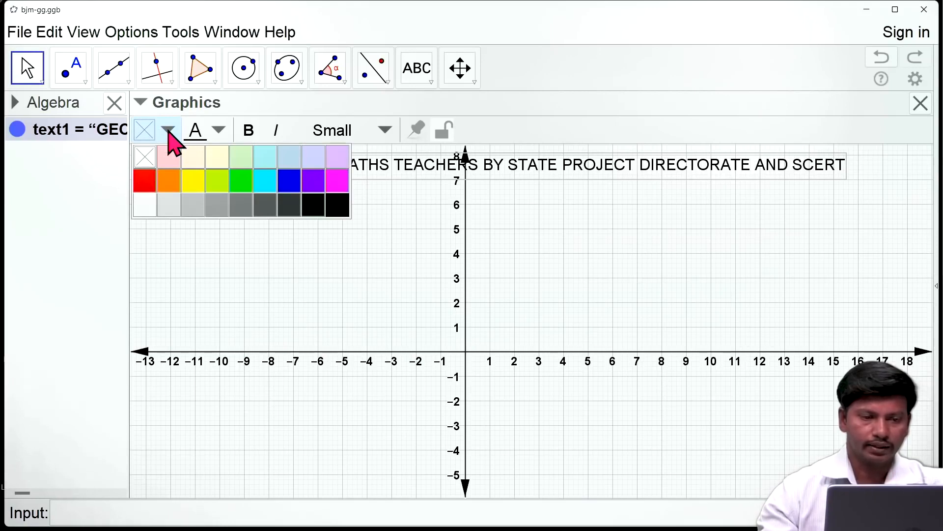
left_click(174, 157)
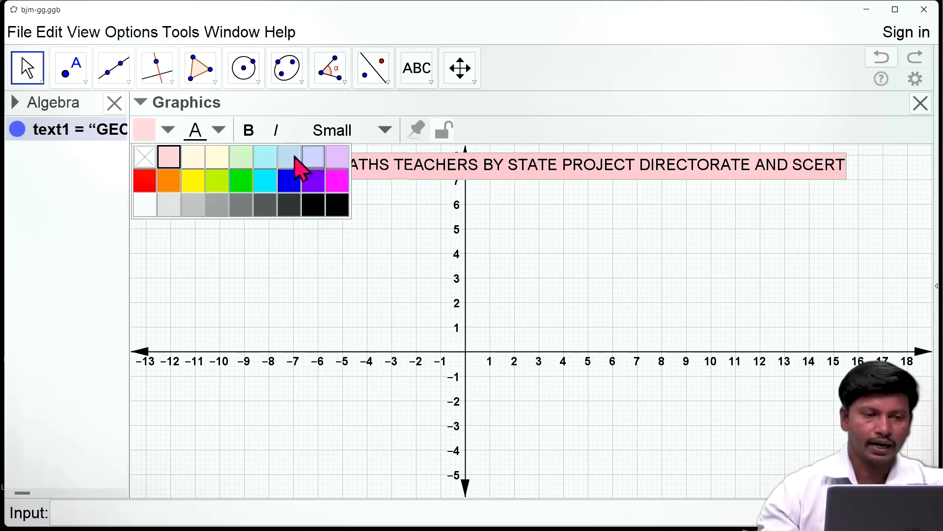
Set the font colour of the title text to blue.
left_click(219, 131)
left_click(218, 132)
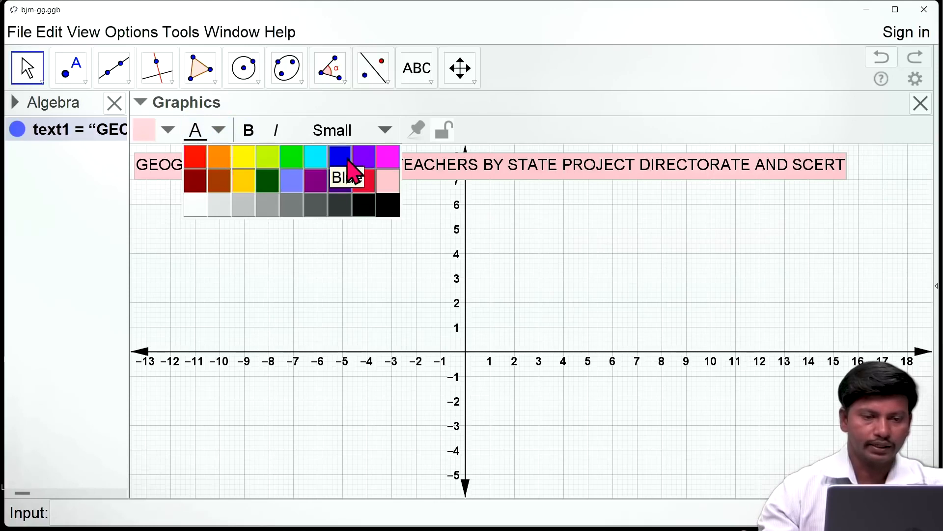
left_click(342, 157)
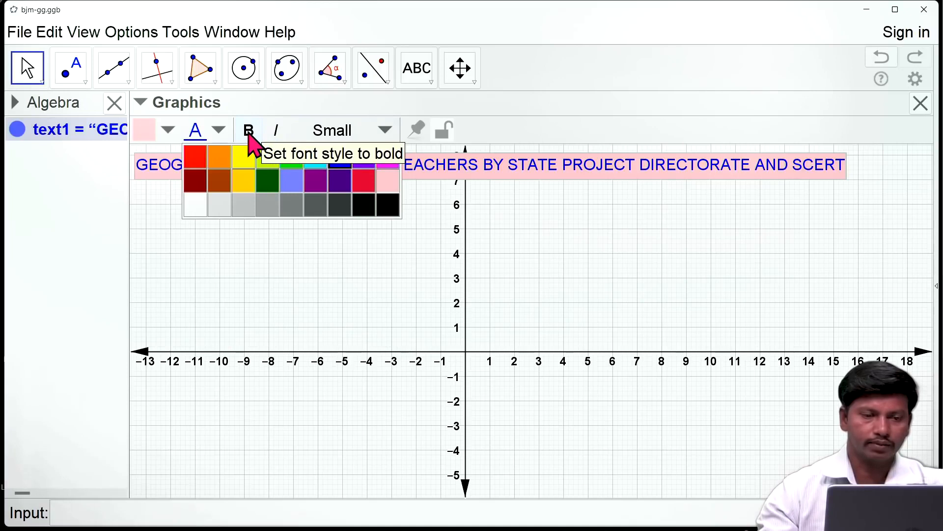
Try bold and italic font styles on the title text, keeping only bold applied.
left_click(249, 131)
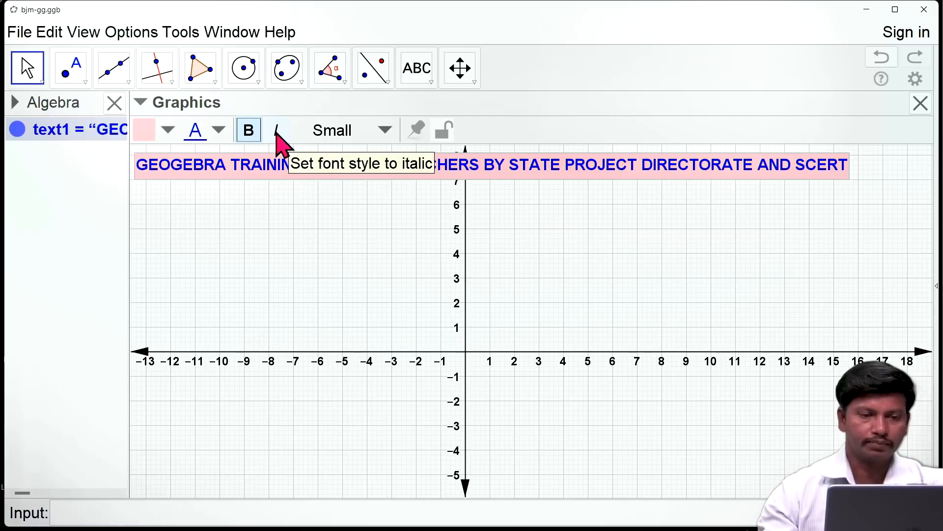
left_click(277, 131)
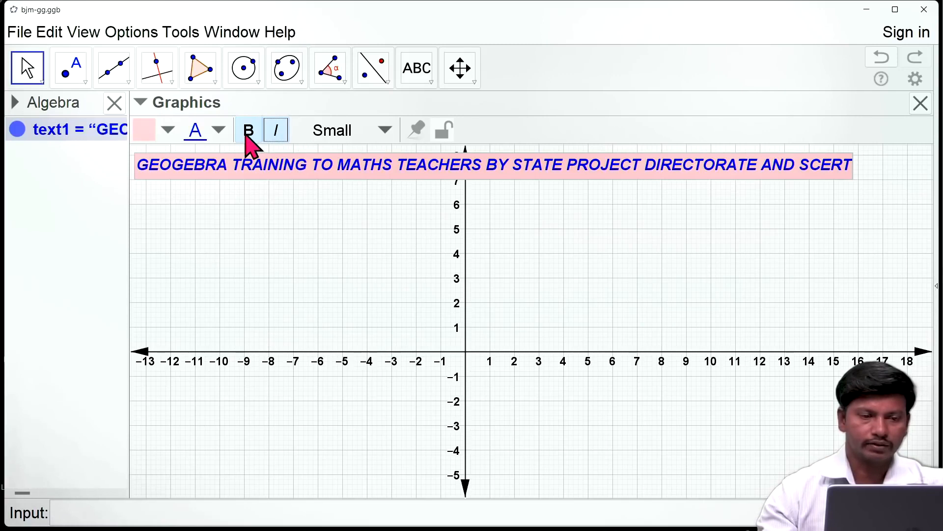
left_click(255, 136)
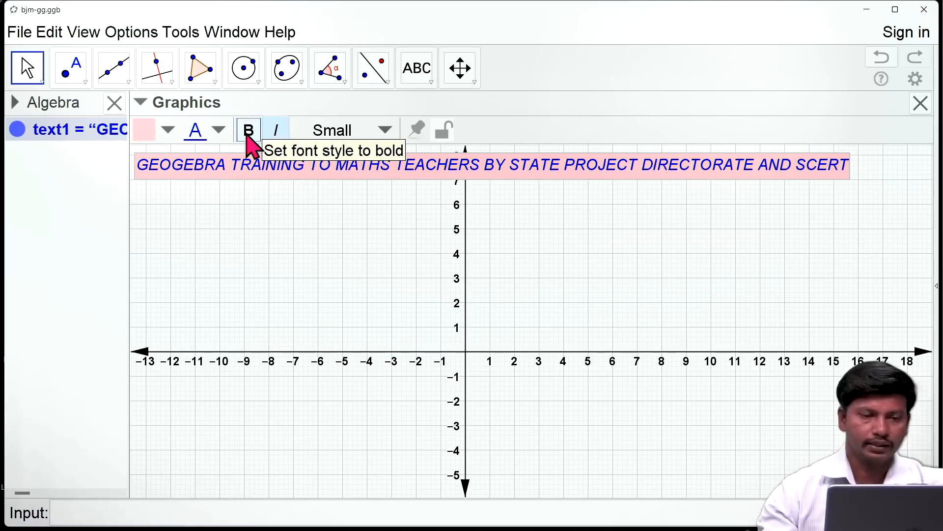
left_click(274, 142)
left_click(253, 142)
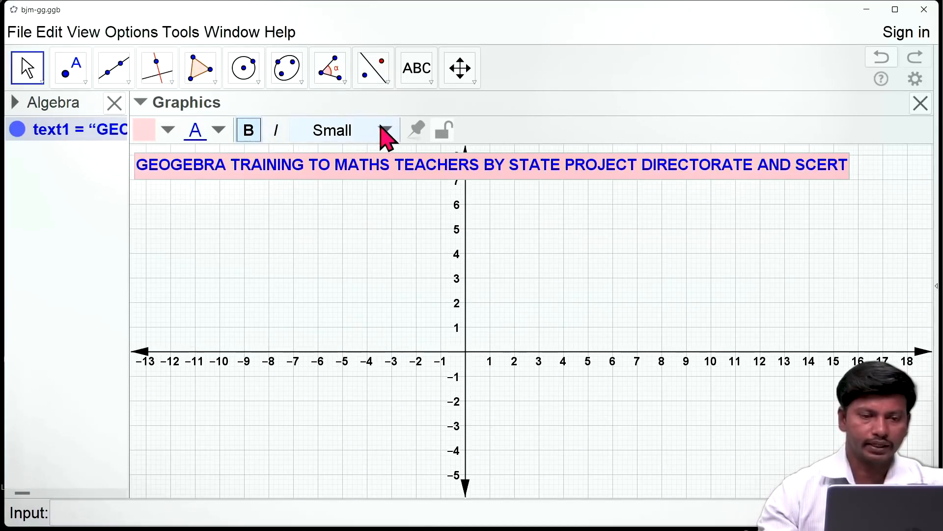
Try the Extra Small, Very Small, Small, Medium and Large font sizes on the title text and return it to Small.
left_click(385, 135)
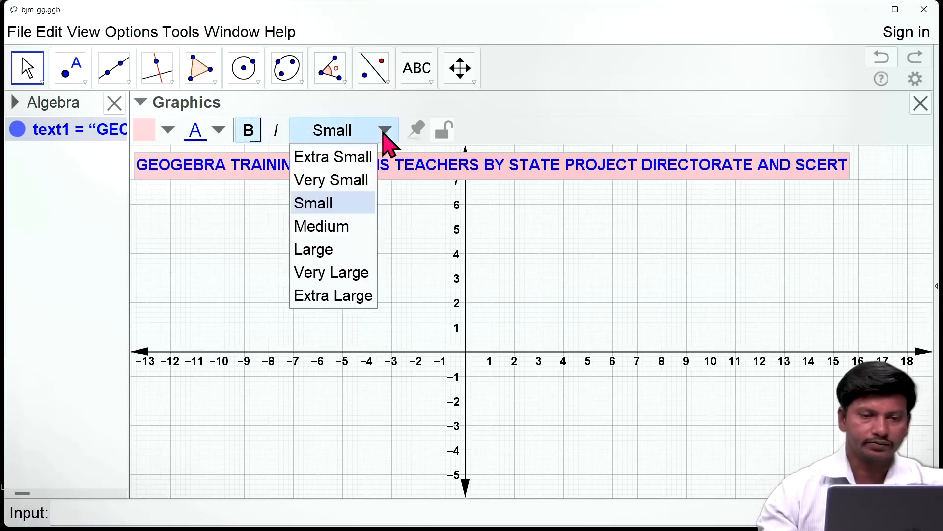
left_click(353, 158)
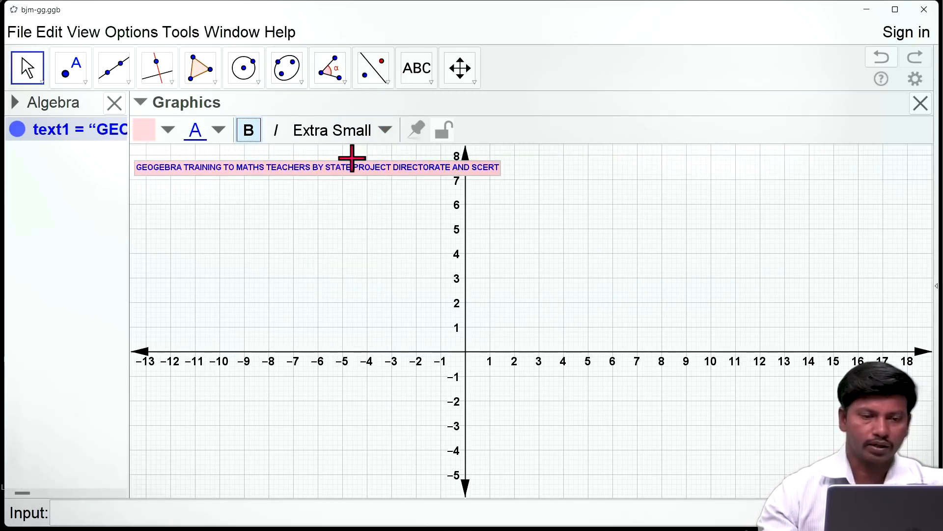
left_click(384, 132)
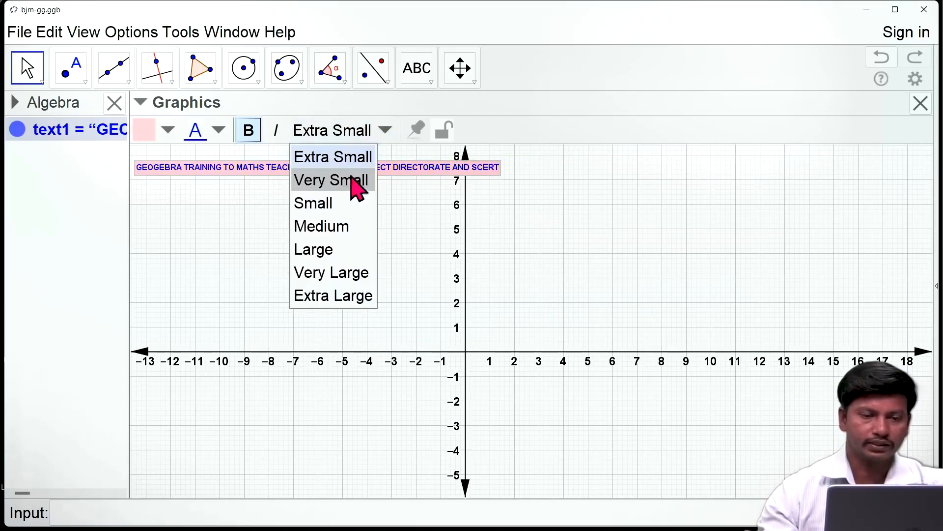
left_click(353, 182)
left_click(385, 133)
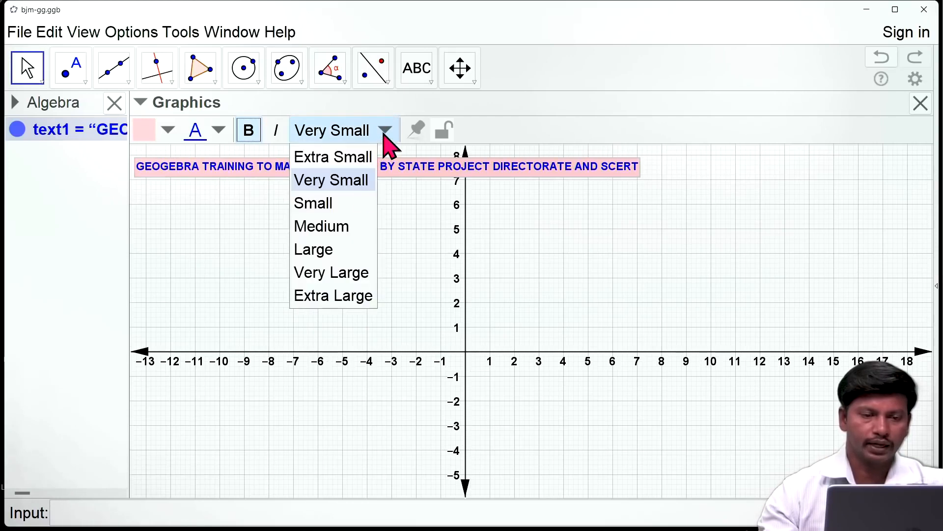
left_click(337, 206)
left_click(388, 132)
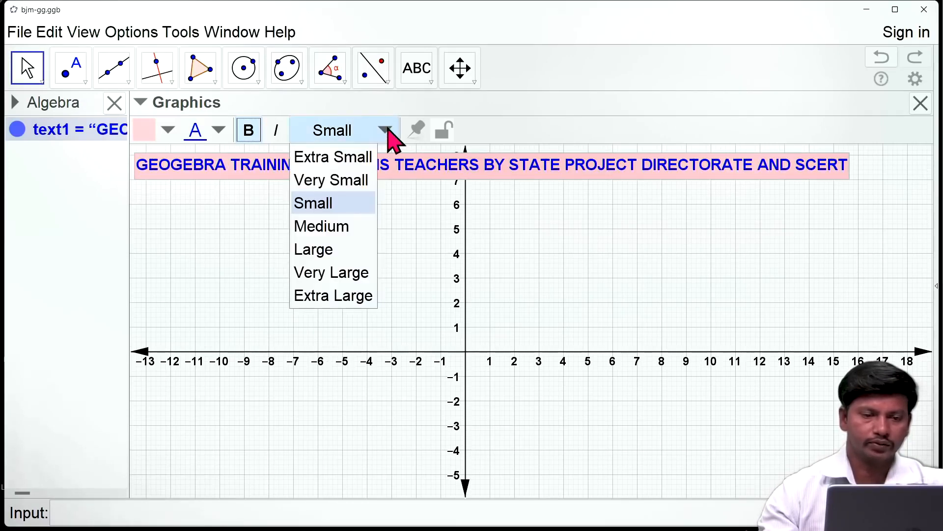
left_click(339, 228)
left_click(387, 130)
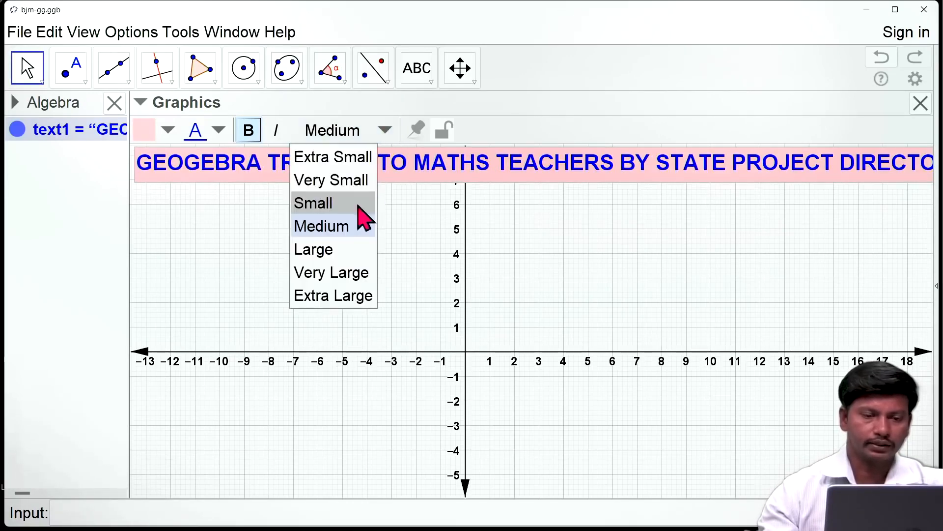
left_click(330, 252)
left_click(380, 135)
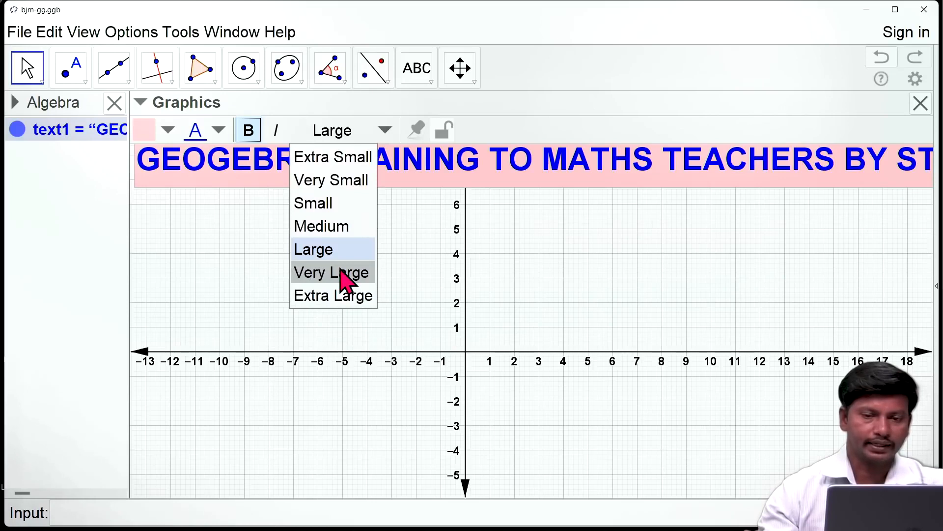
left_click(329, 204)
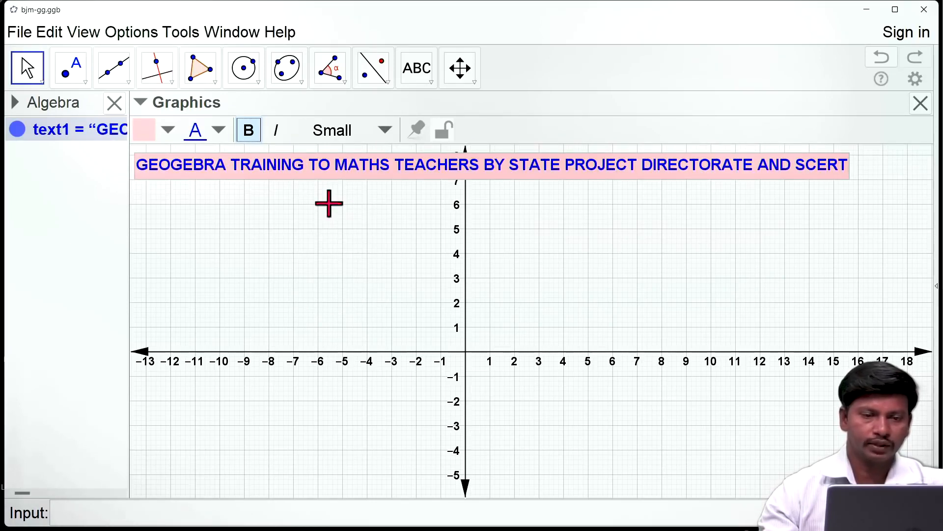
Shift the title text slightly to the right along the top of the graph and toggle its position lock.
mouse_move(415, 170)
left_mouse_down()
mouse_move(511, 188)
mouse_move(370, 199)
mouse_move(486, 207)
mouse_move(423, 170)
left_mouse_up()
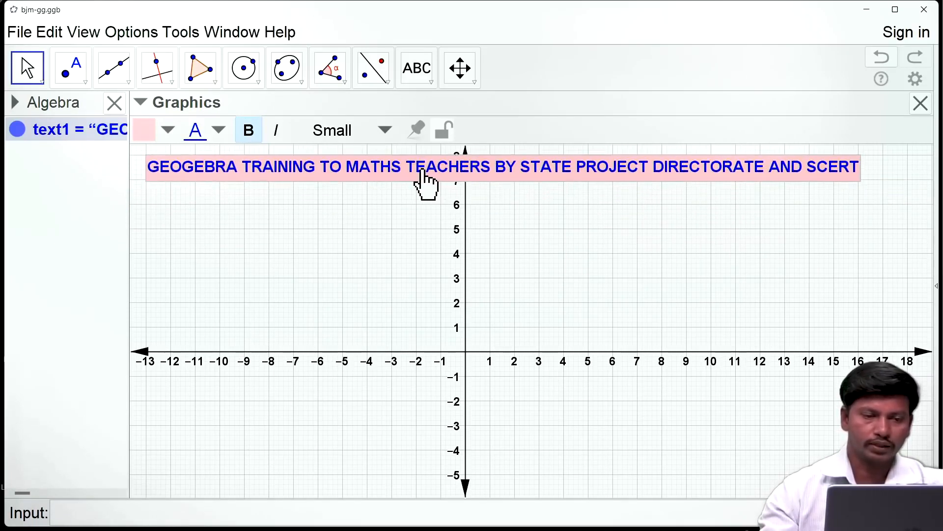
left_click(443, 132)
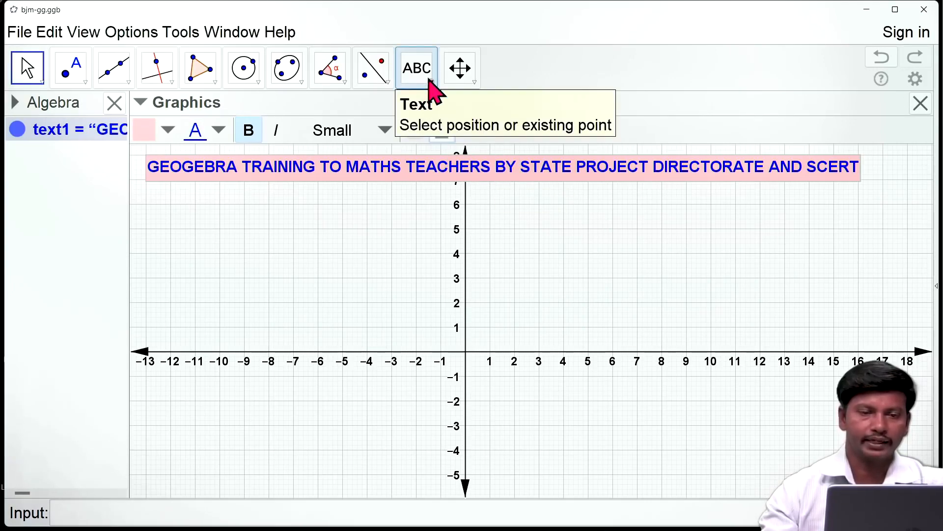
Start a new text object below the title and look through the available symbol categories and insertable objects.
left_click(432, 83)
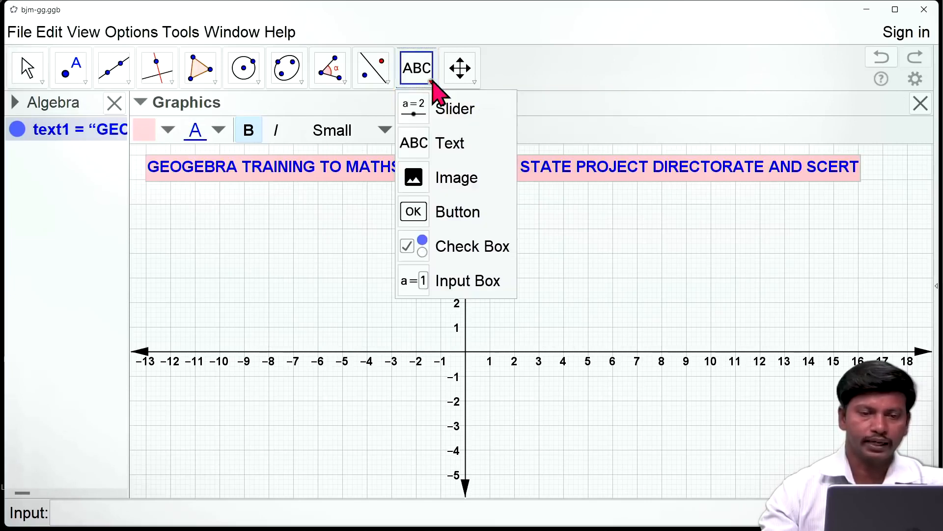
left_click(443, 147)
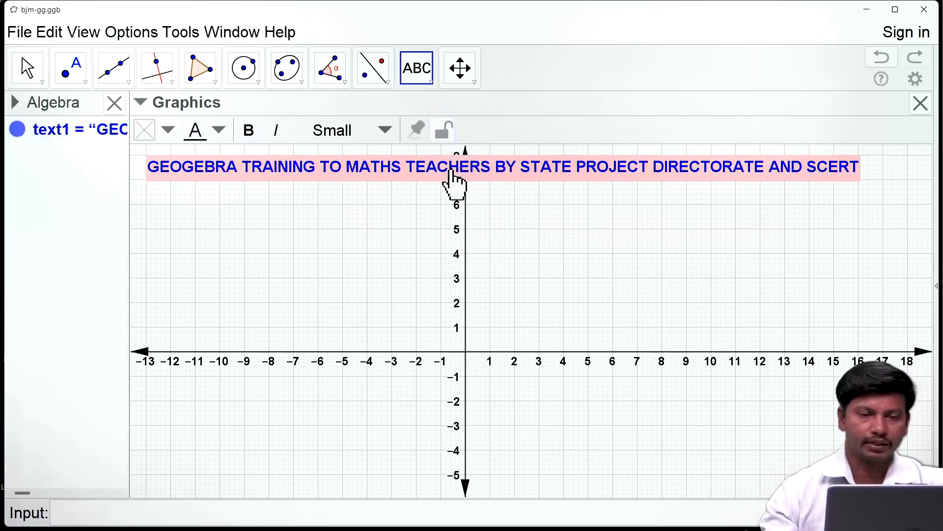
left_click(518, 213)
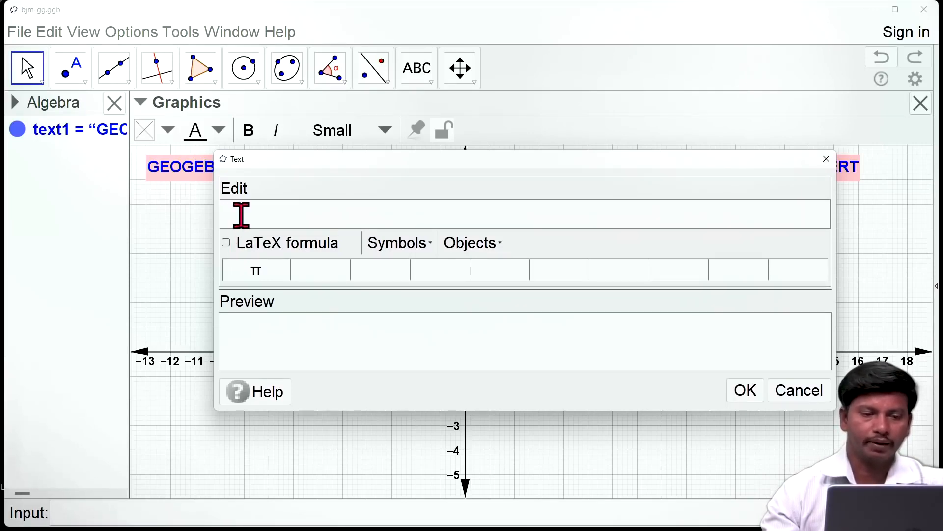
left_click(432, 256)
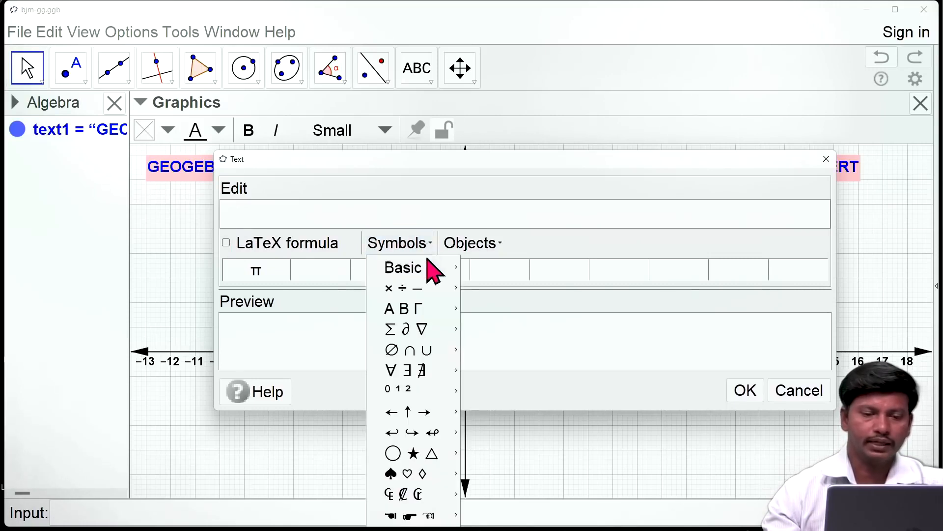
mouse_move(426, 274)
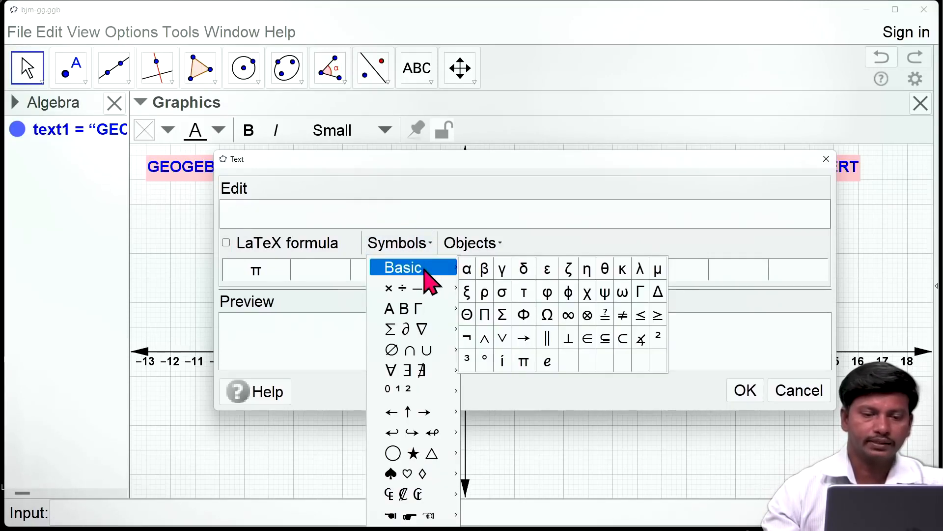
mouse_move(417, 289)
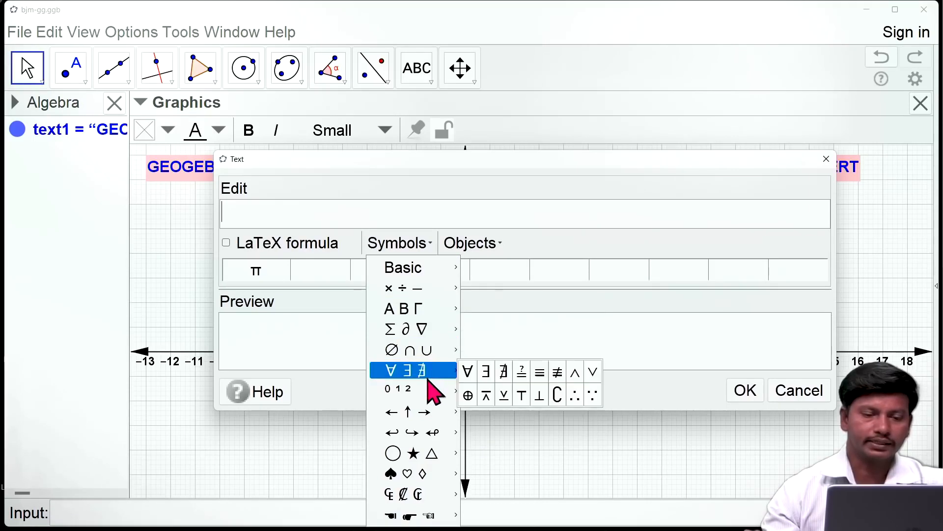
mouse_move(434, 317)
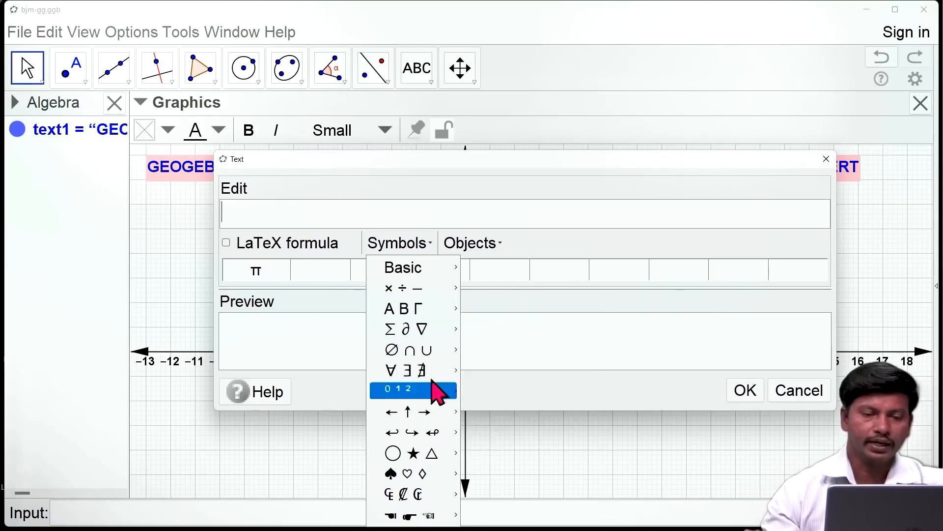
left_click(500, 249)
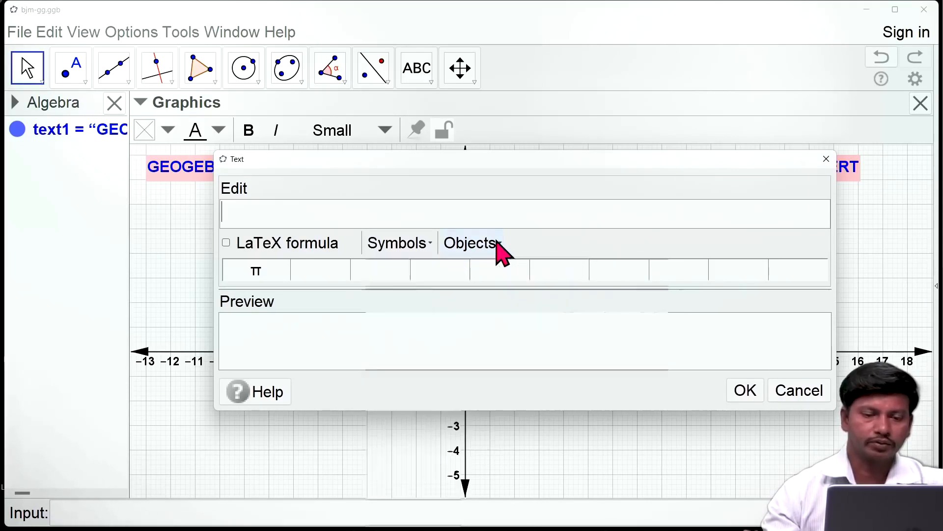
left_click(500, 250)
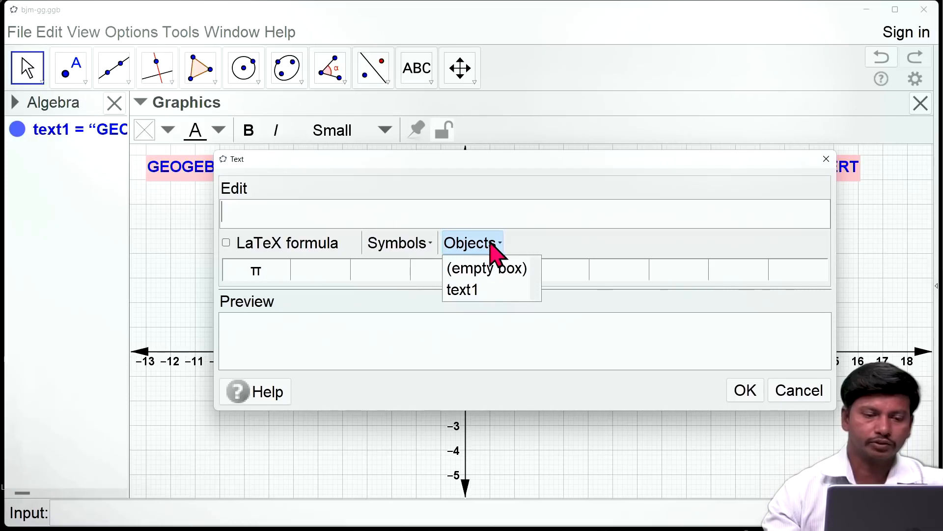
Enter the formula (a+b)^2=a^2+b^2+2ab as the content of the new text.
left_click(280, 215)
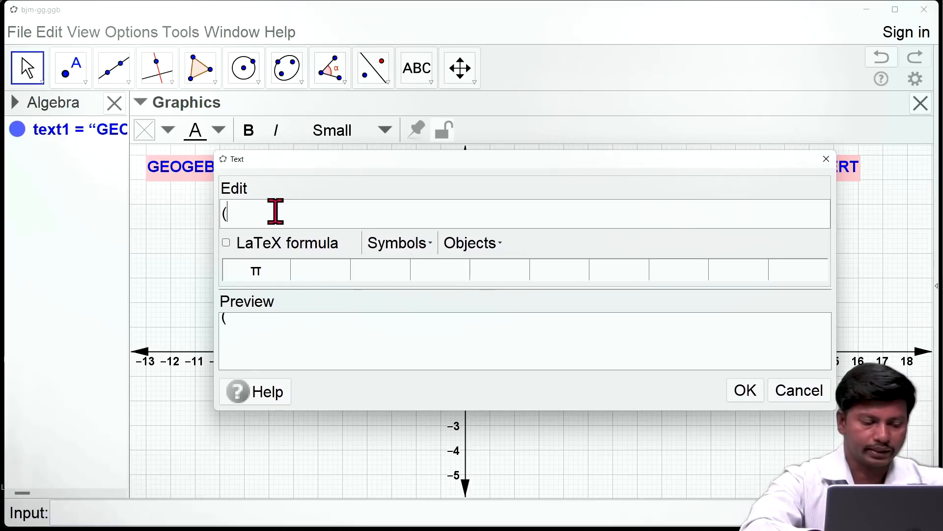
type("b")
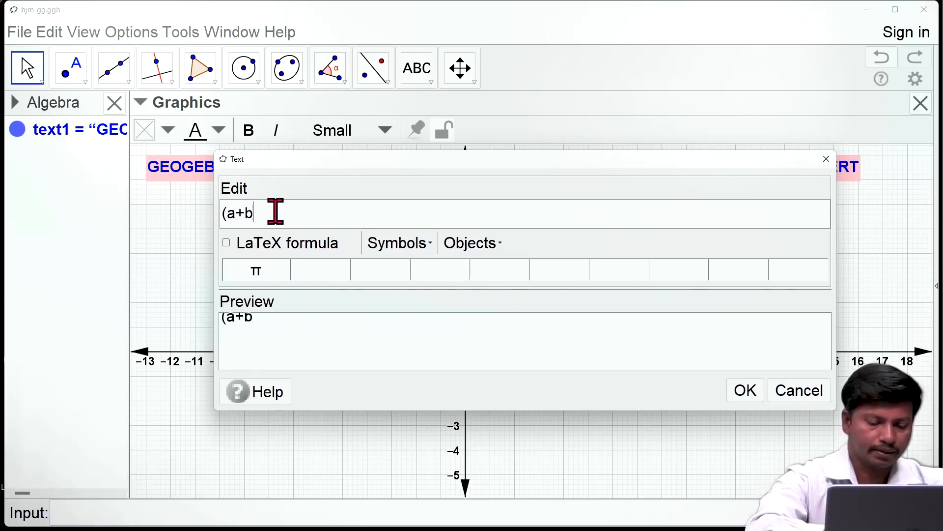
type(")")
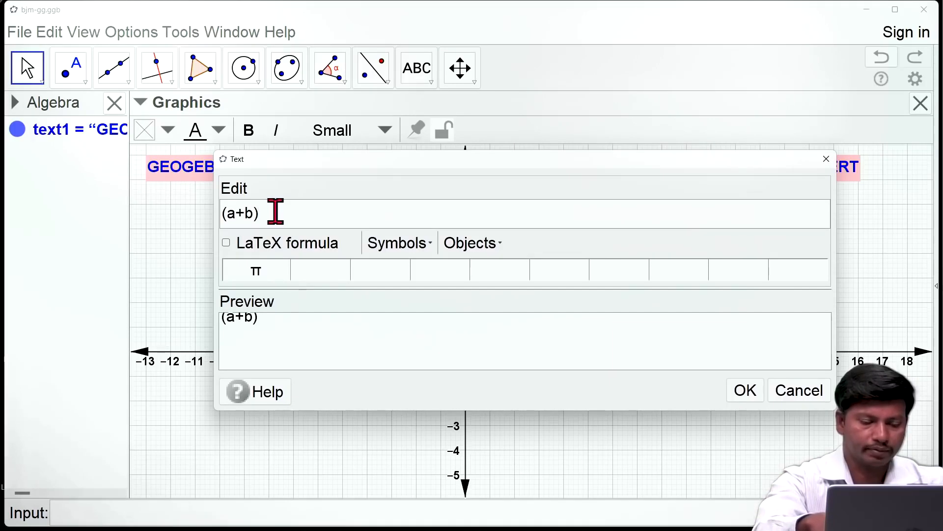
type("^")
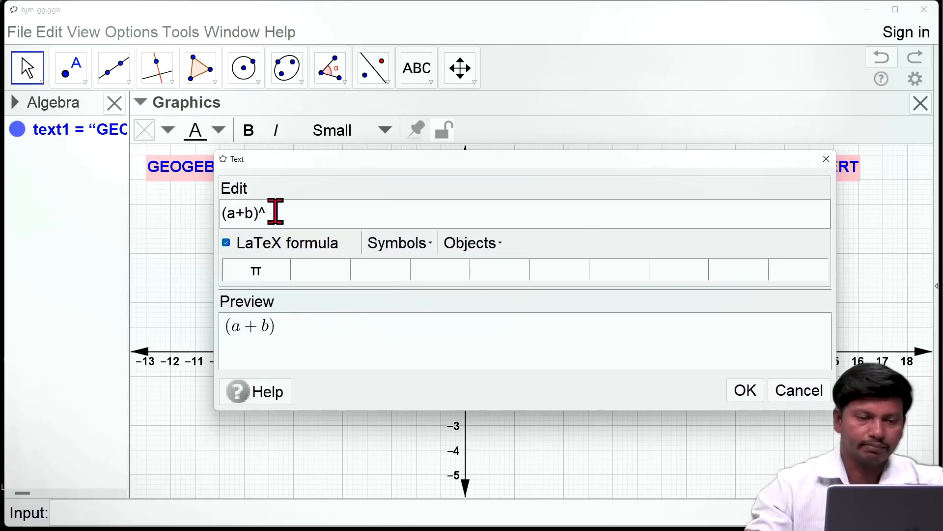
type("2")
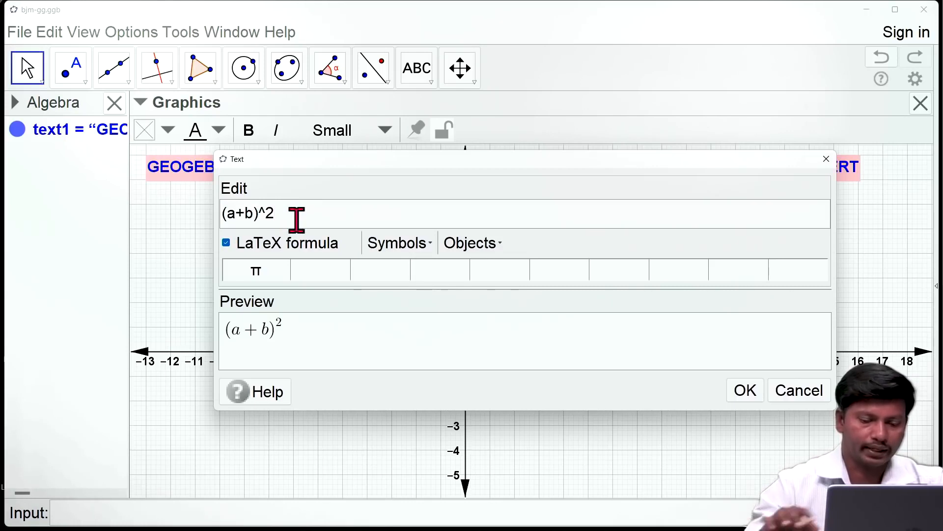
type("=a^2+b^")
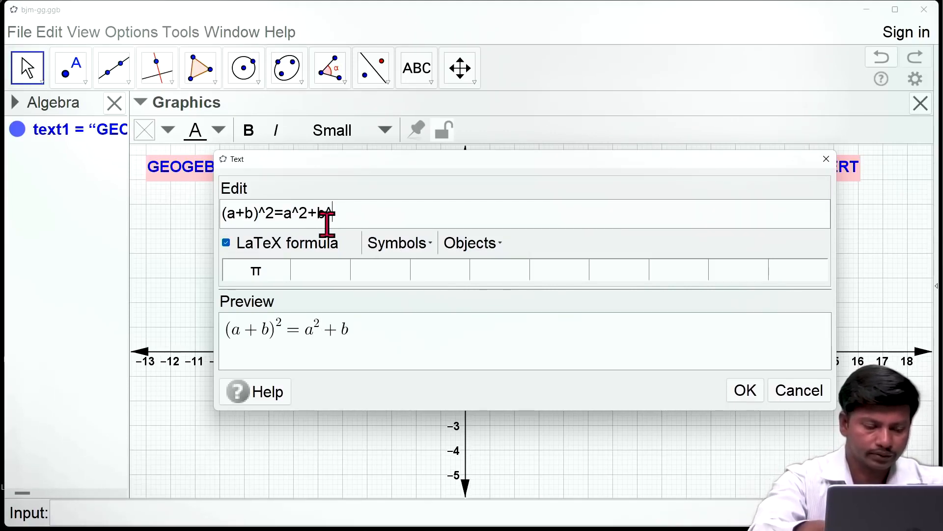
type("2+2ab")
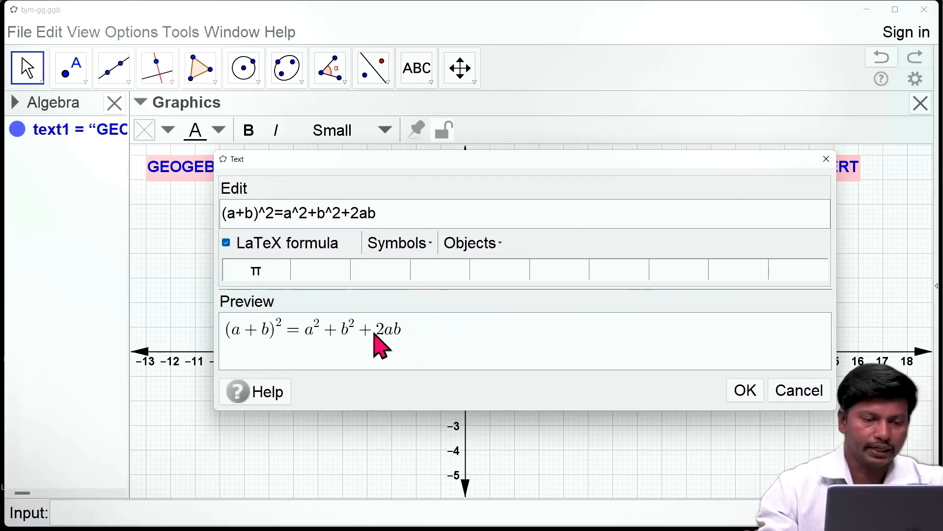
Compare the formula's preview without and with LaTeX rendering, keep LaTeX on and place the text in the graph.
left_click(226, 243)
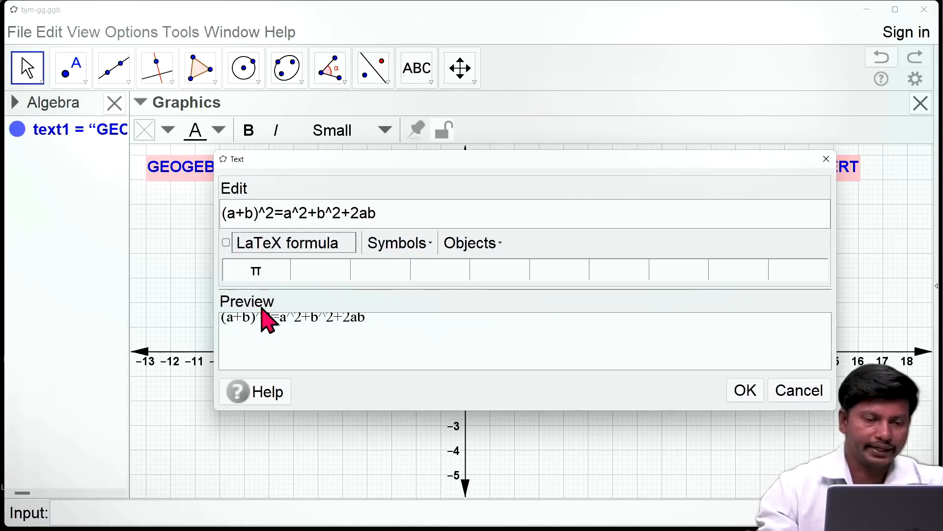
left_click(227, 243)
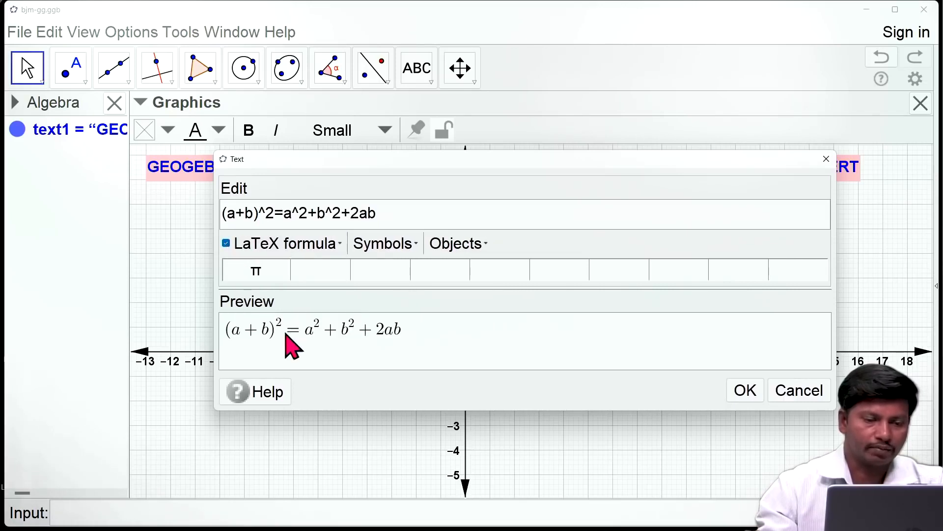
left_click(746, 390)
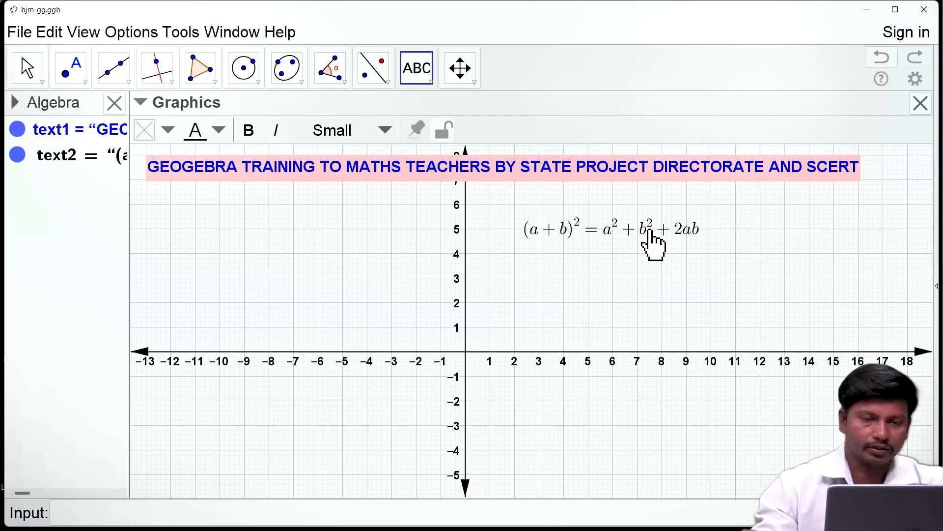
Move the formula text up and to the right, just beneath the right end of the title.
left_click(36, 76)
left_click_drag(624, 249, 737, 220)
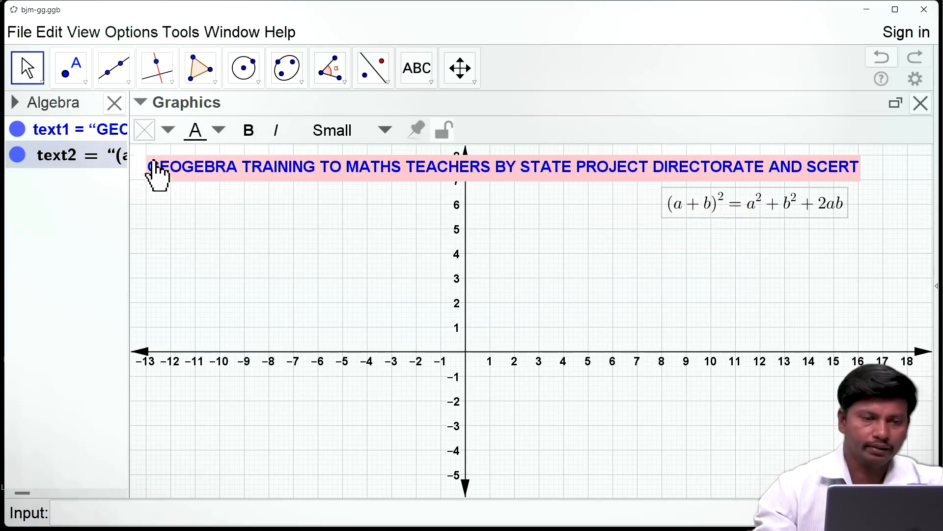
Give the formula text a light yellow background and a blue, bold font.
left_click(168, 130)
left_click(168, 188)
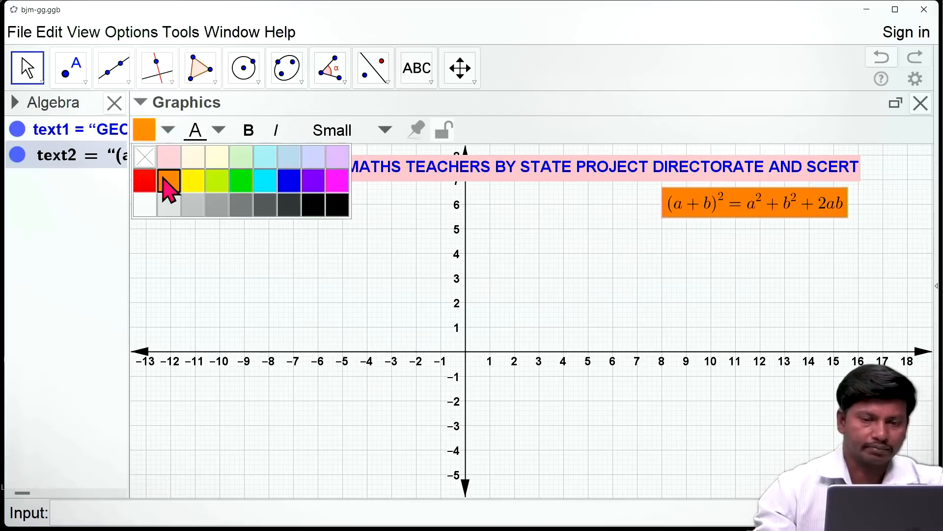
left_click(224, 164)
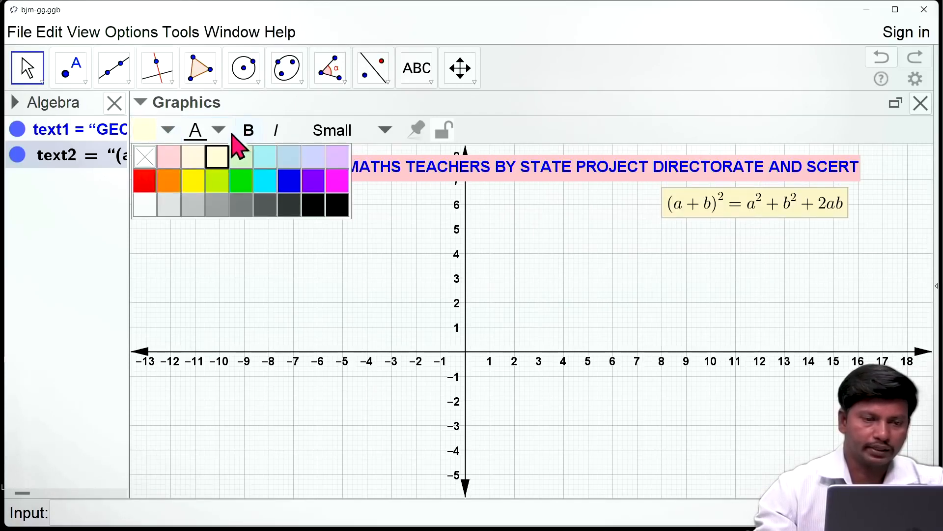
left_click(219, 130)
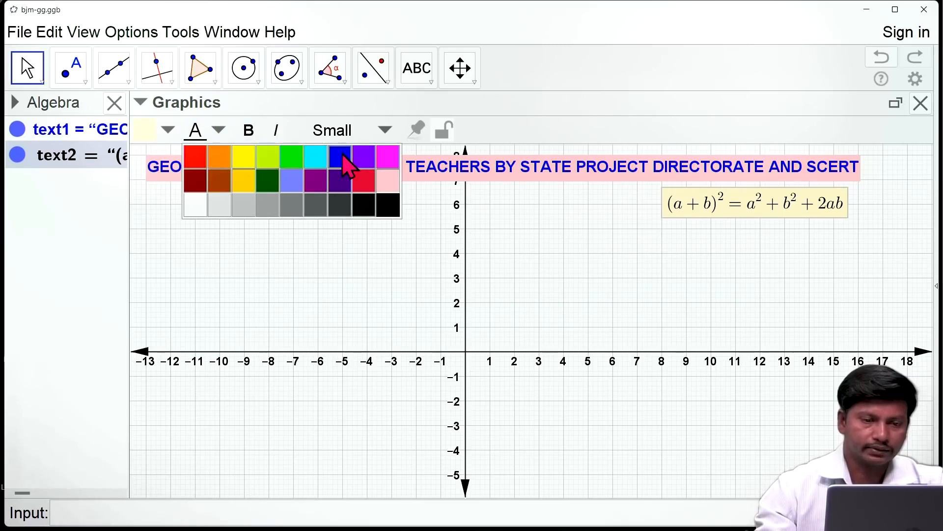
left_click(248, 130)
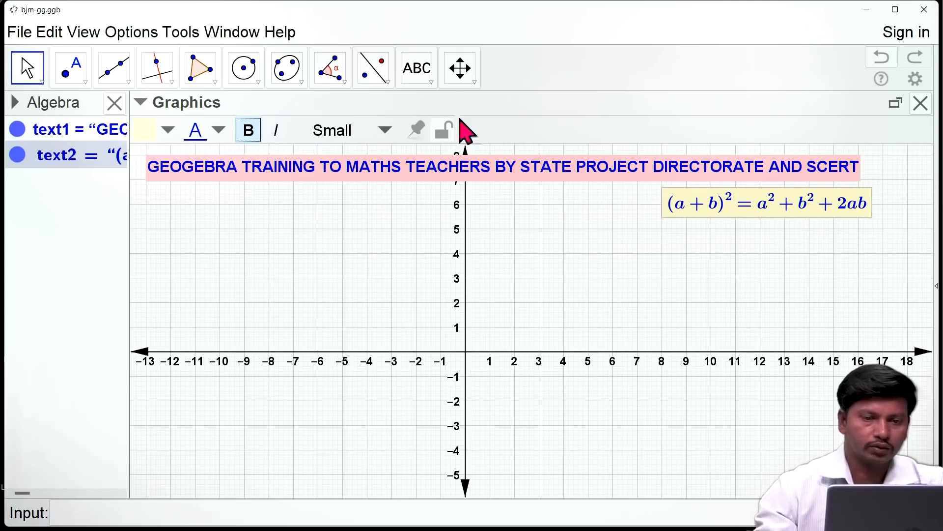
Insert the image file 1 from the Desktop into the graphics view.
left_click(431, 81)
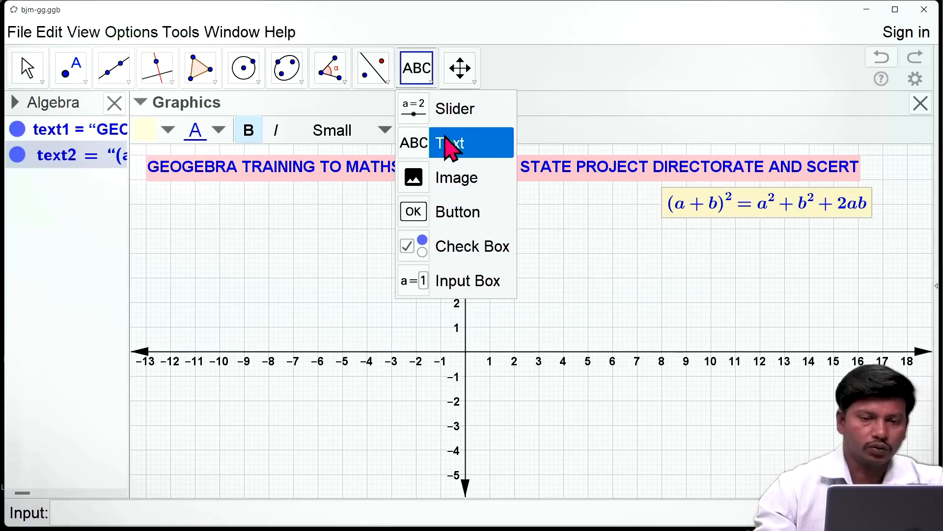
left_click(686, 234)
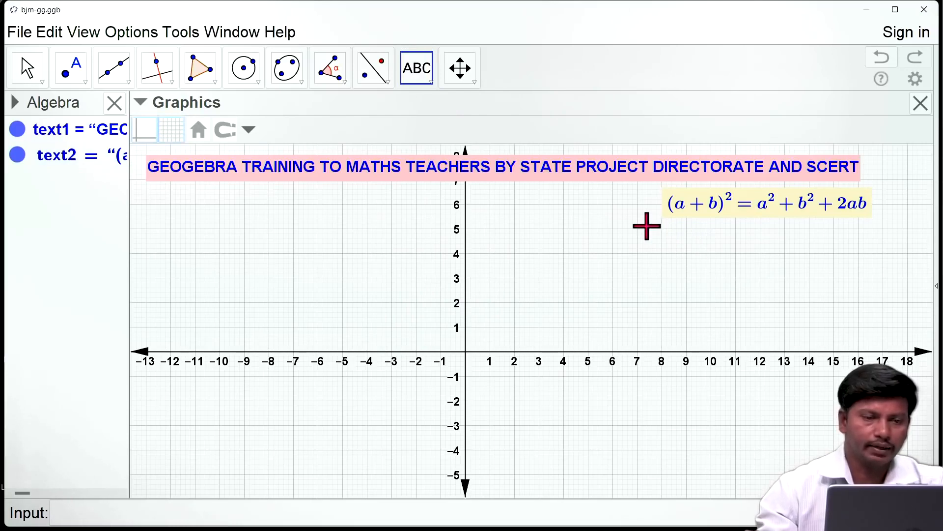
left_click(431, 81)
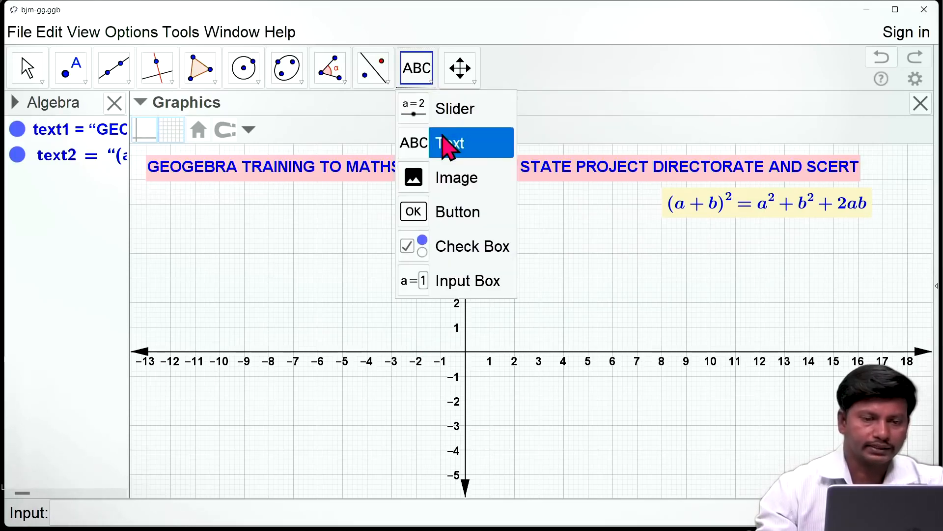
left_click(448, 170)
left_click(448, 170)
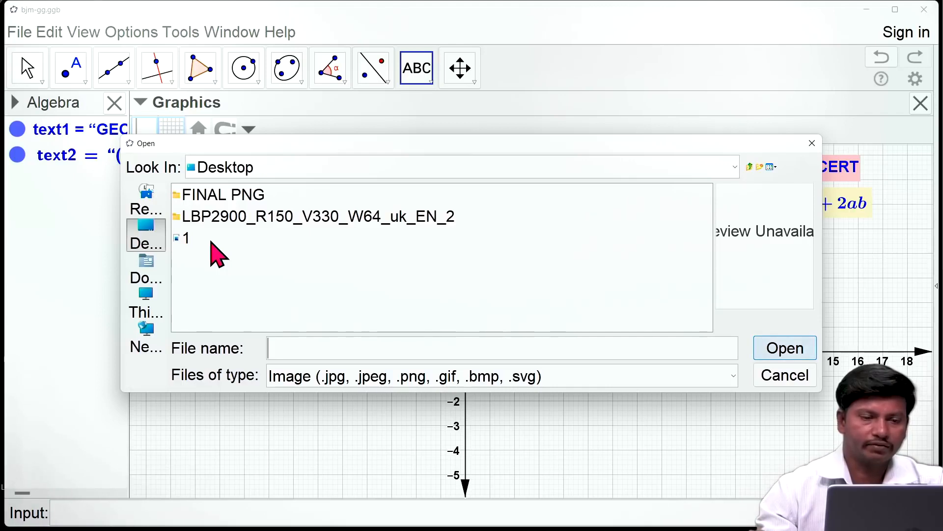
double_click(177, 238)
Move the cyclist image to the upper-left quadrant of the graph and shrink it using its corner points A and B.
left_click_drag(362, 418, 333, 275)
key("Escape")
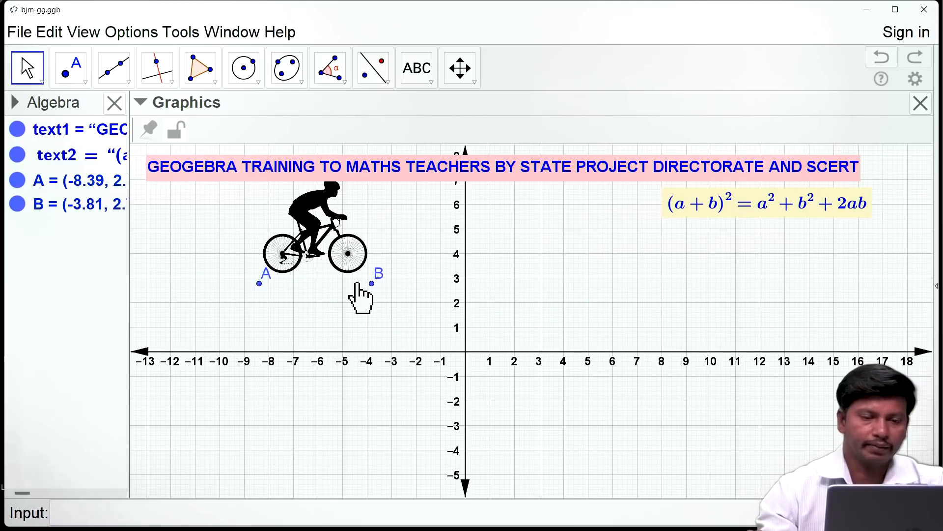
left_click_drag(372, 283, 317, 350)
left_click_drag(229, 204, 351, 281)
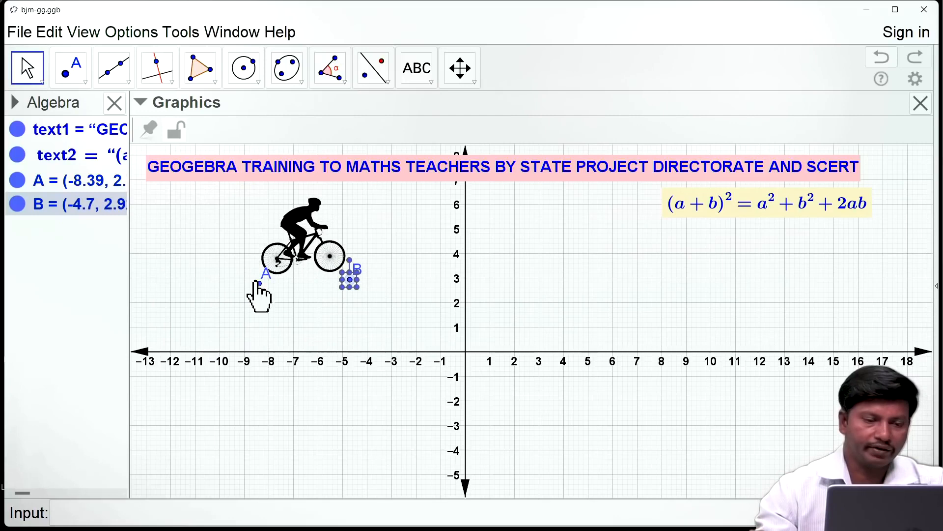
mouse_move(260, 284)
left_mouse_down()
mouse_move(244, 265)
mouse_move(202, 292)
mouse_move(274, 277)
left_mouse_up()
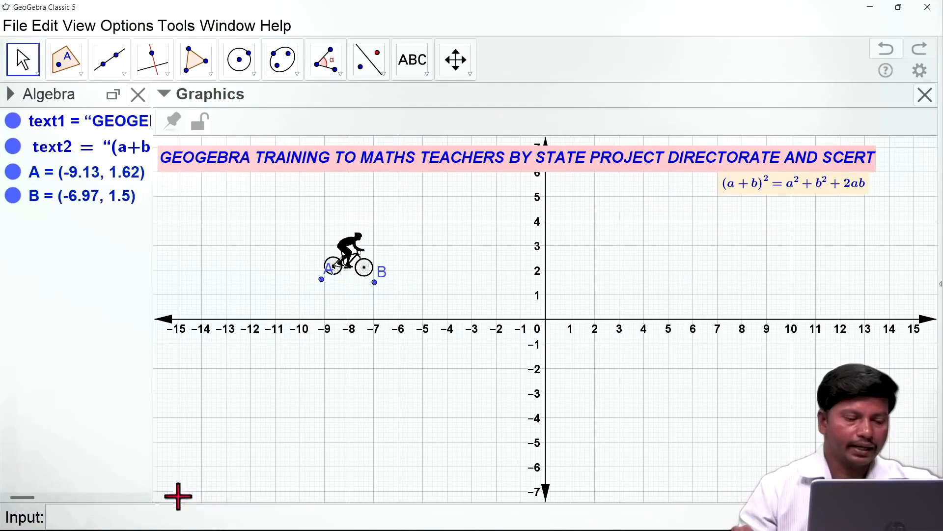
Plot the function sin(x) in the graph.
left_click(130, 517)
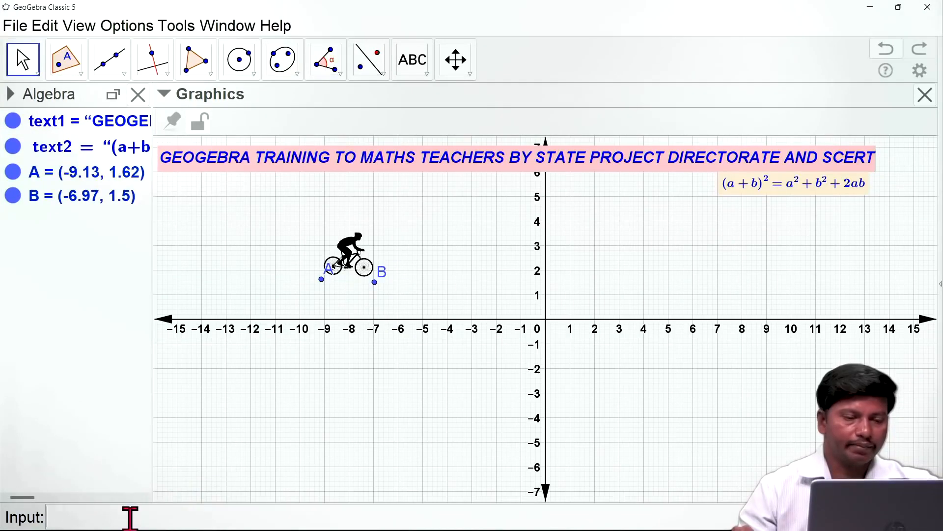
type("sin(x)")
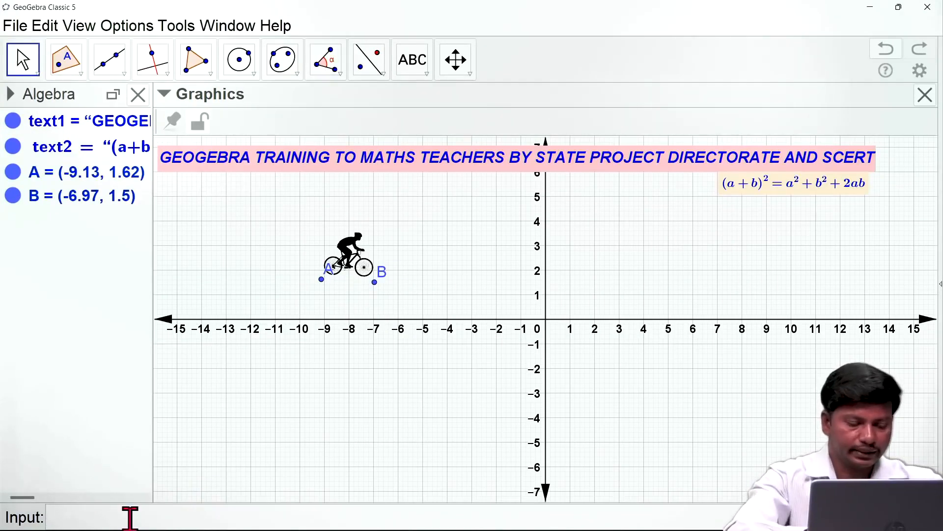
key("Return")
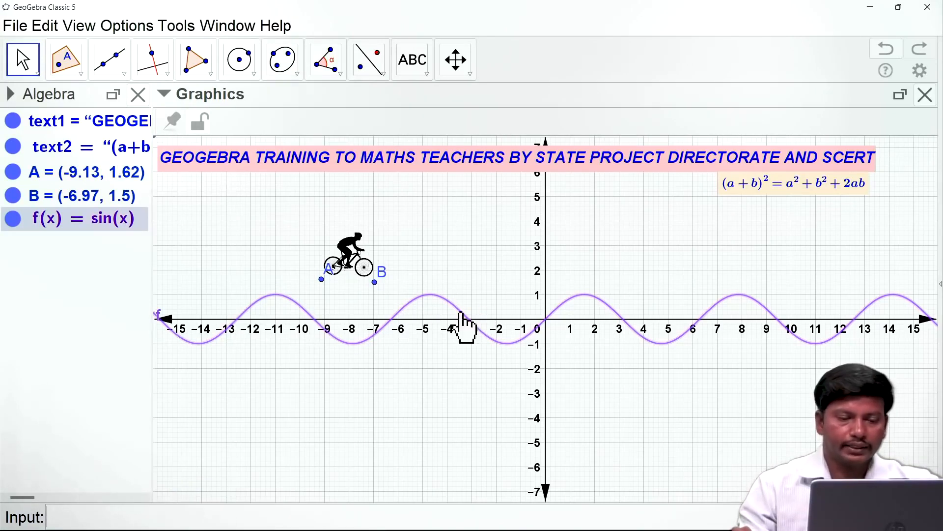
Place two points on the sin(x) curve with Point on Object, C at about x = -5 and D at about x = -2.57.
left_click(71, 75)
left_click(77, 78)
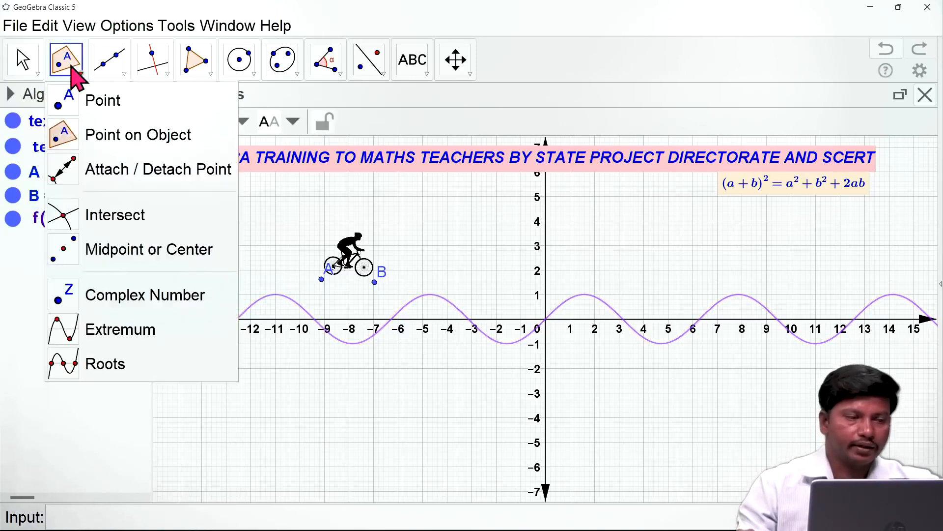
left_click(105, 134)
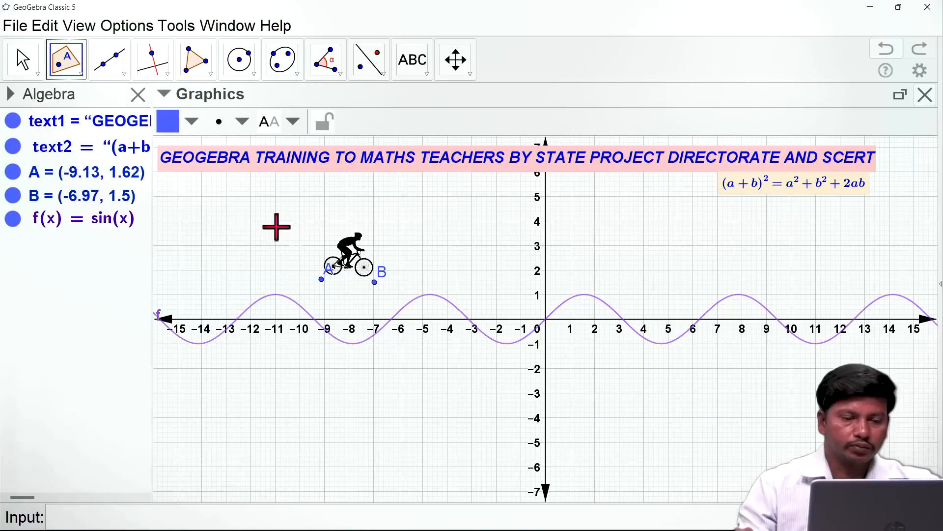
left_click(421, 294)
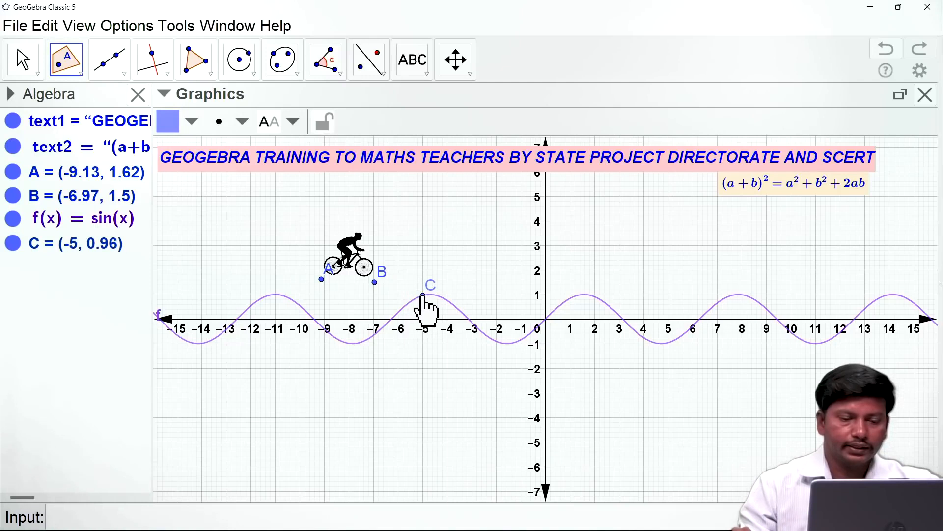
left_click(483, 332)
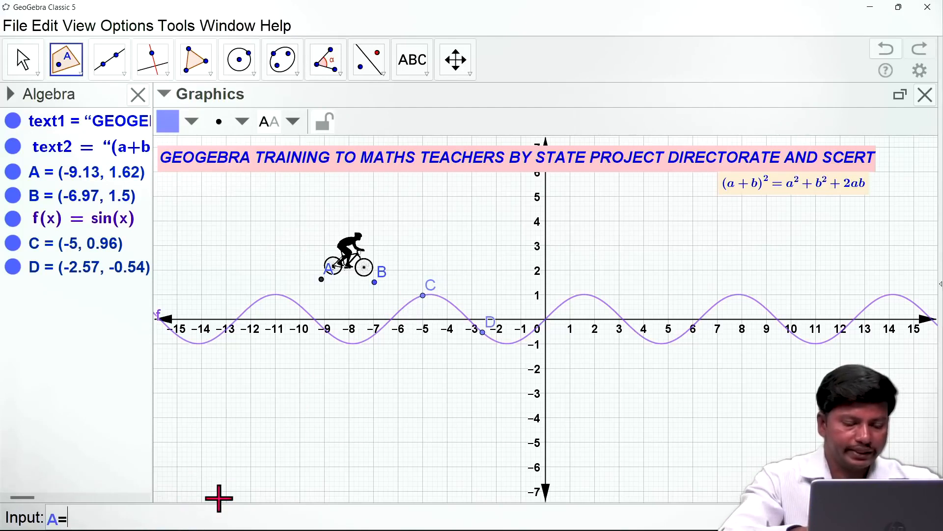
Attach the cyclist image to the curve by defining A=C and B=D, and slide D along the curve to about (-3.23, 0.09).
key("Return")
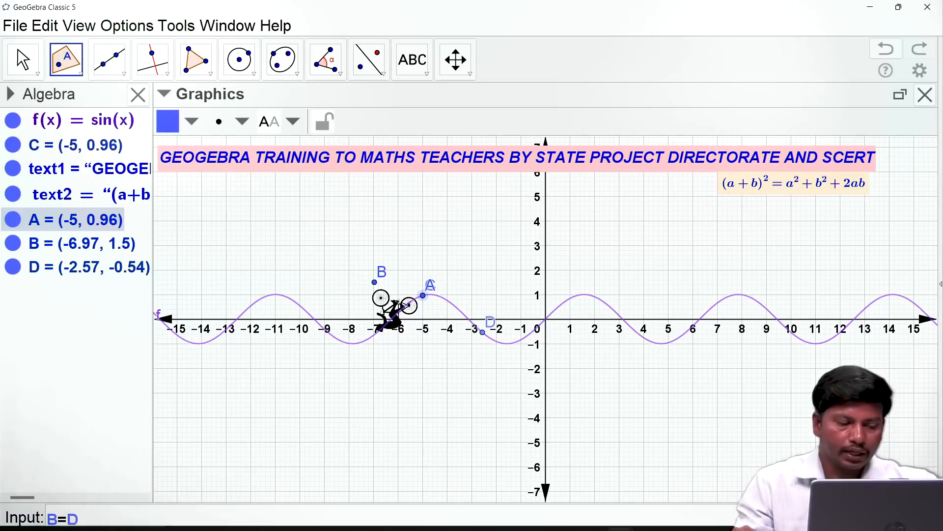
type("B=D")
key("Return")
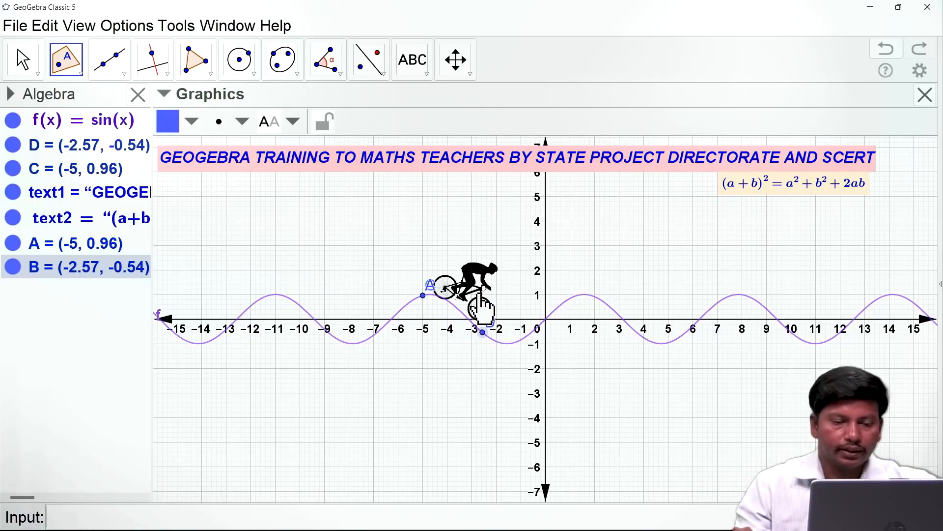
mouse_move(480, 332)
left_mouse_down()
mouse_move(458, 310)
mouse_move(474, 334)
mouse_move(465, 322)
mouse_move(471, 336)
mouse_move(468, 330)
left_mouse_up()
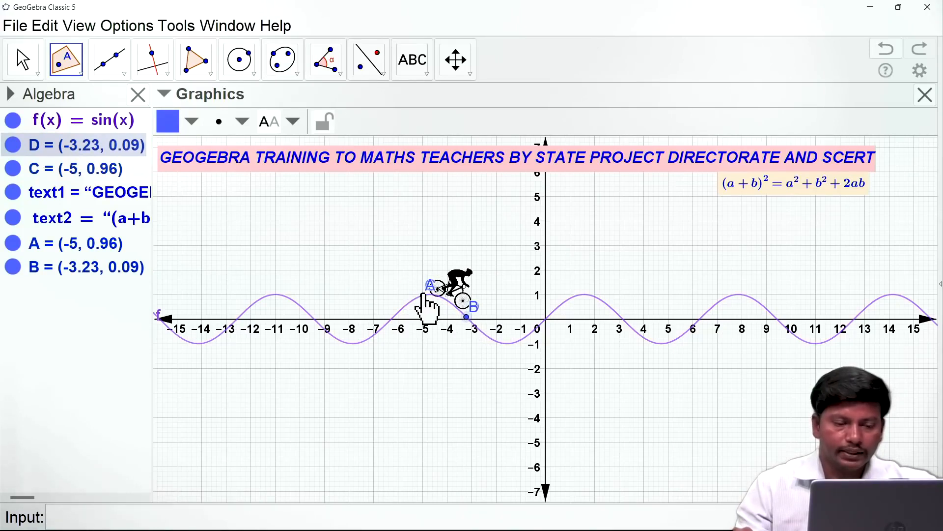
Turn on animation for point C and, with the animation paused, for point D as well.
right_click(424, 297)
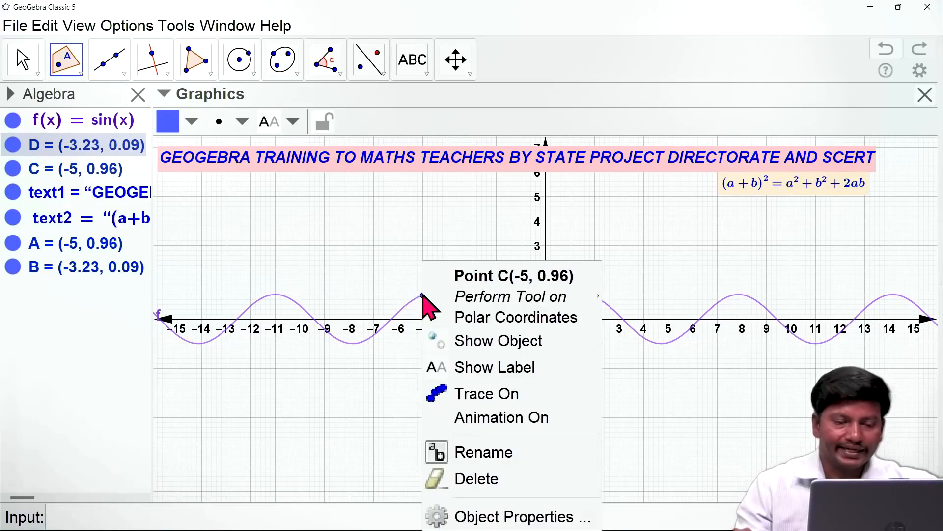
left_click(469, 417)
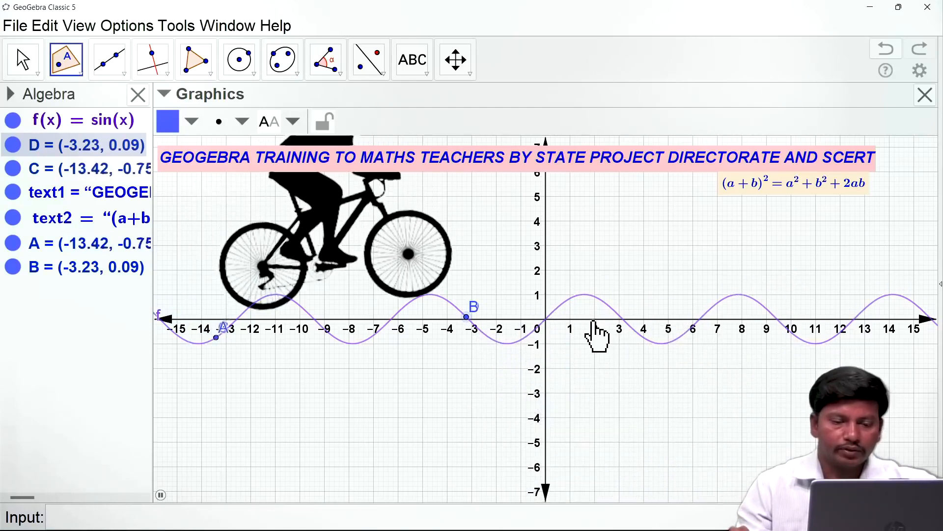
left_click(161, 495)
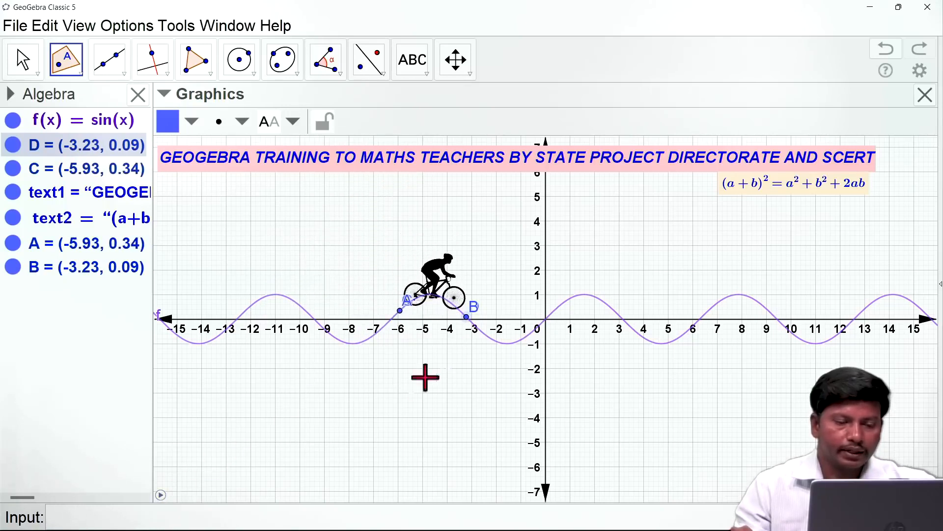
right_click(467, 317)
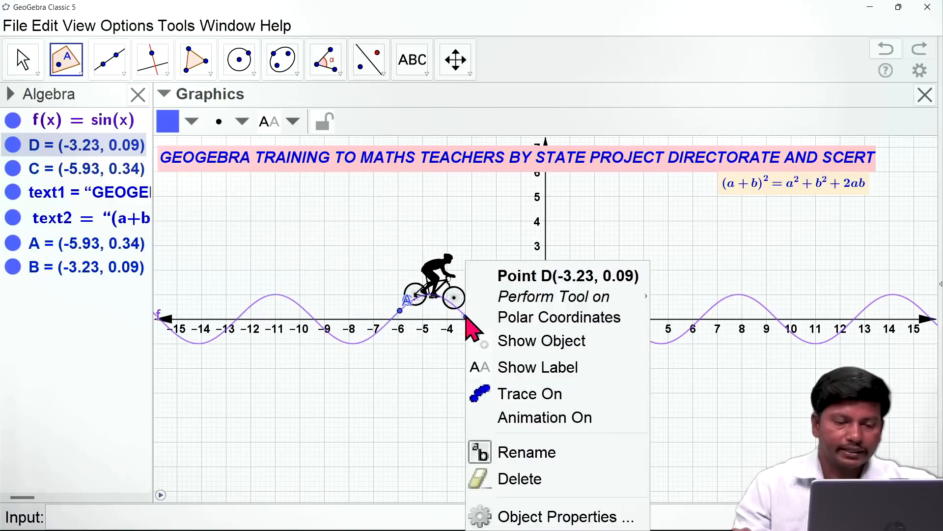
left_click(523, 416)
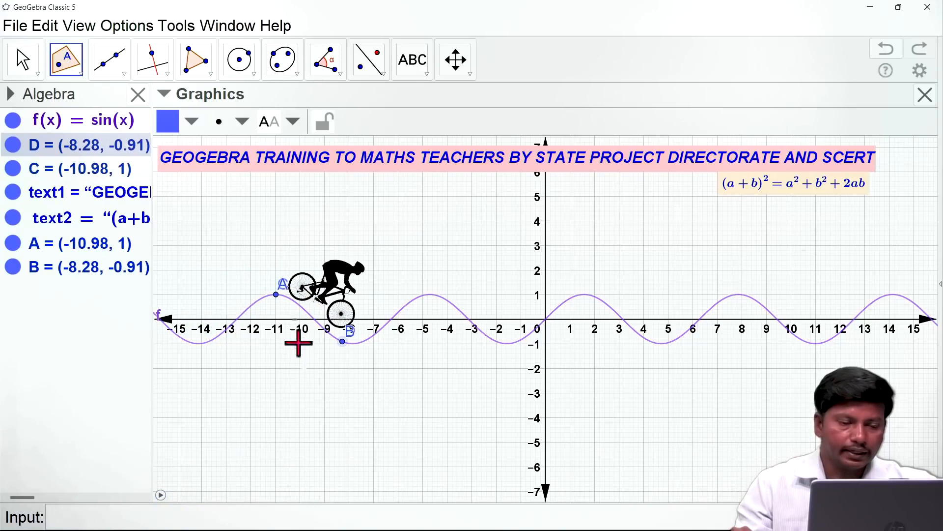
Shrink the cyclist by sliding C along the curve to about (-9.43, 0.01), and run the animation until pausing it near x = -12.
left_click_drag(277, 297, 316, 330)
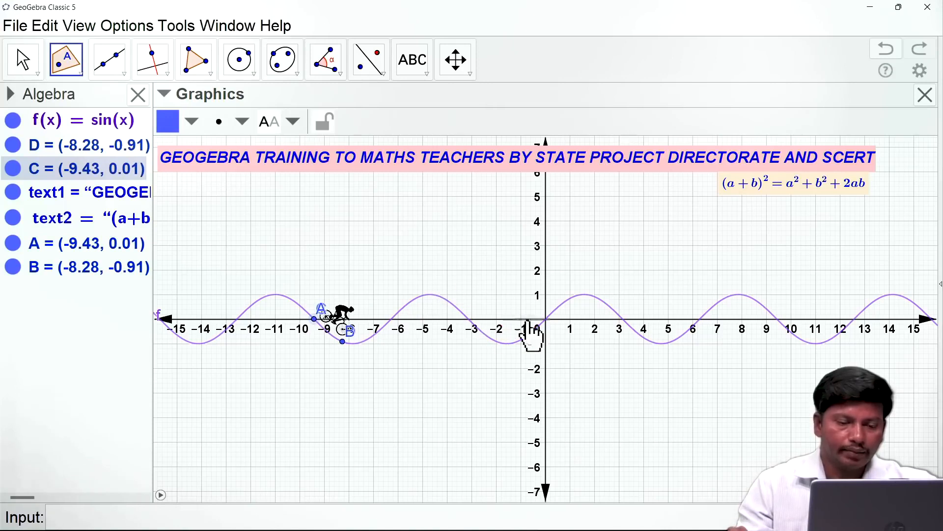
left_click(162, 494)
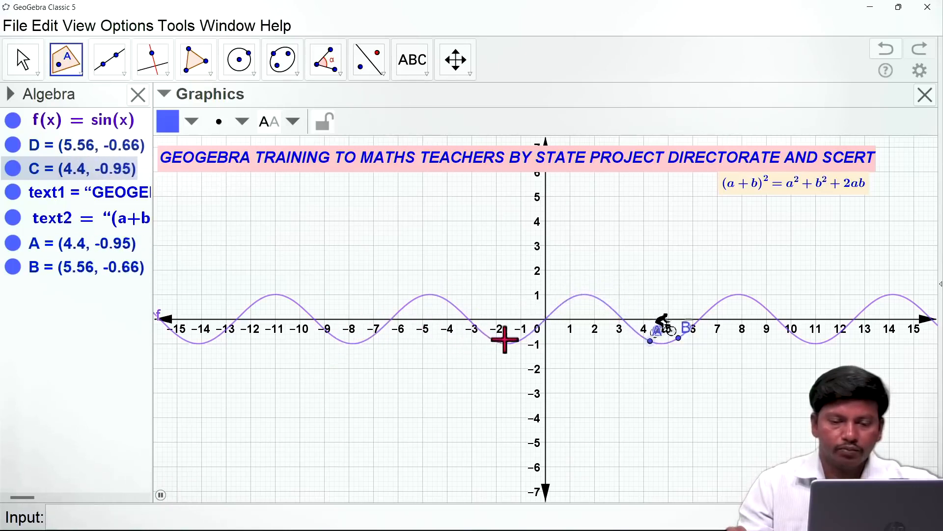
left_click(161, 496)
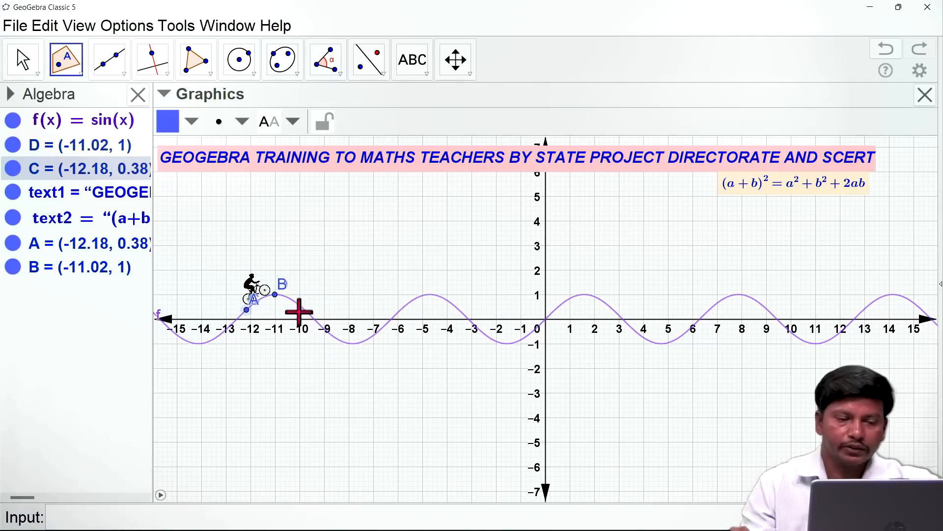
Hide the sin(x) curve and turn on the trace for points C and D.
left_click(13, 122)
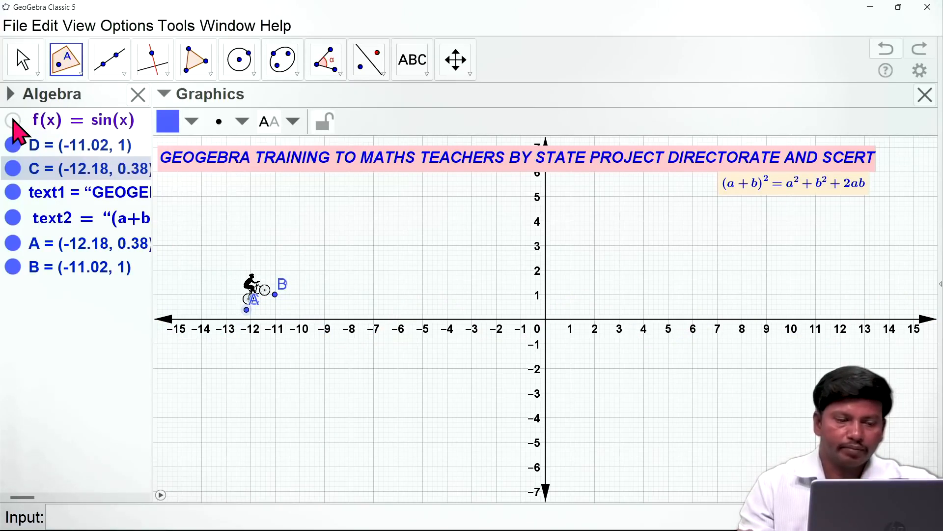
right_click(246, 308)
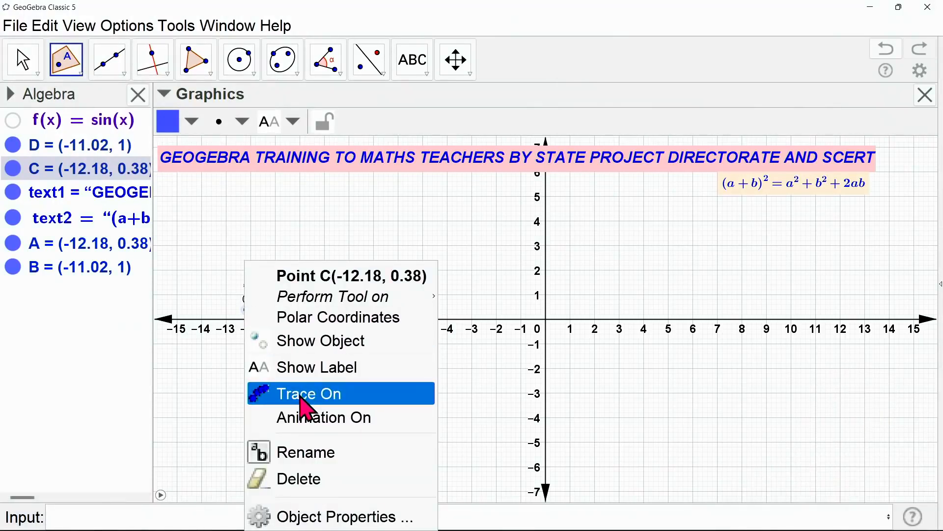
left_click(305, 396)
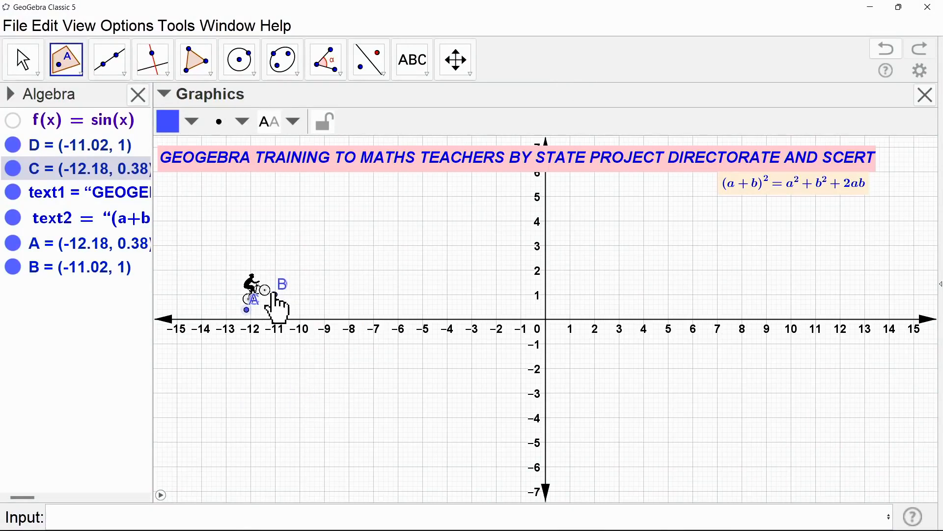
right_click(276, 301)
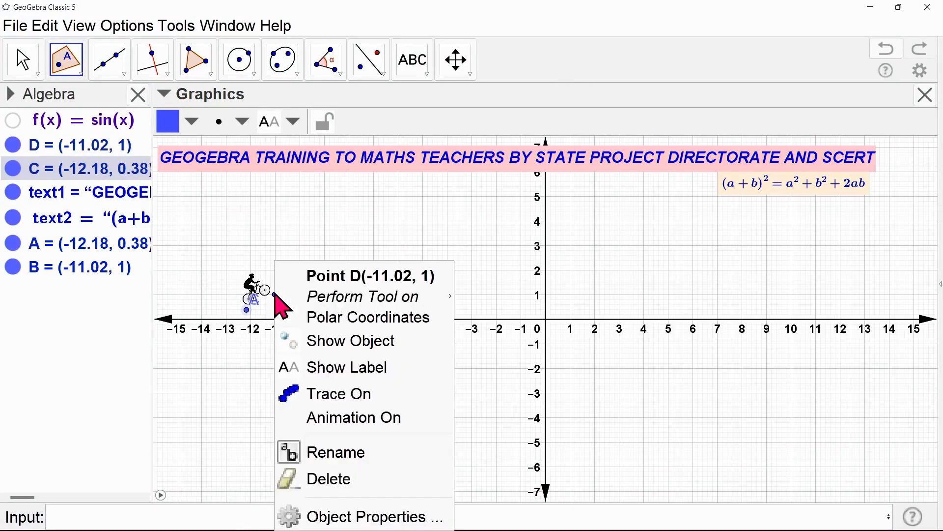
left_click(324, 394)
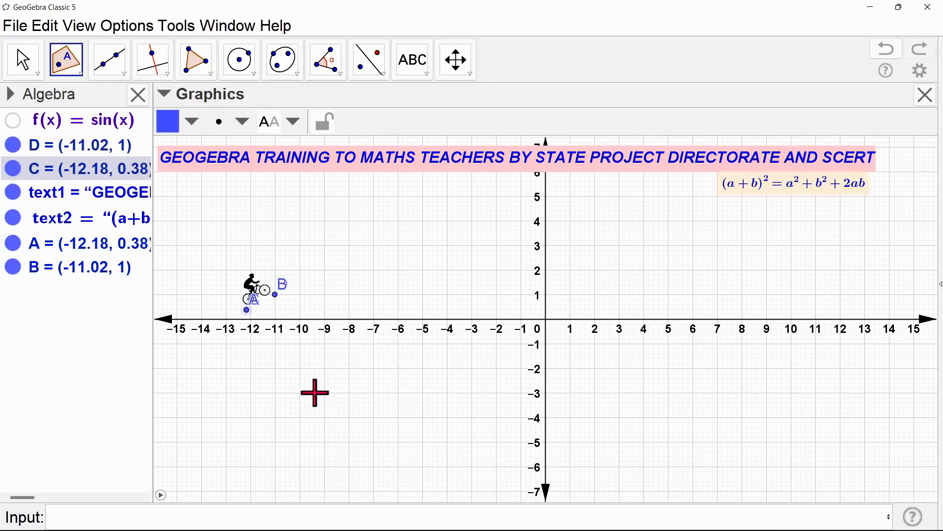
Run the animation so the moving points trace the whole sine wave, and pause it with the cyclist near x = 4.
left_click(161, 495)
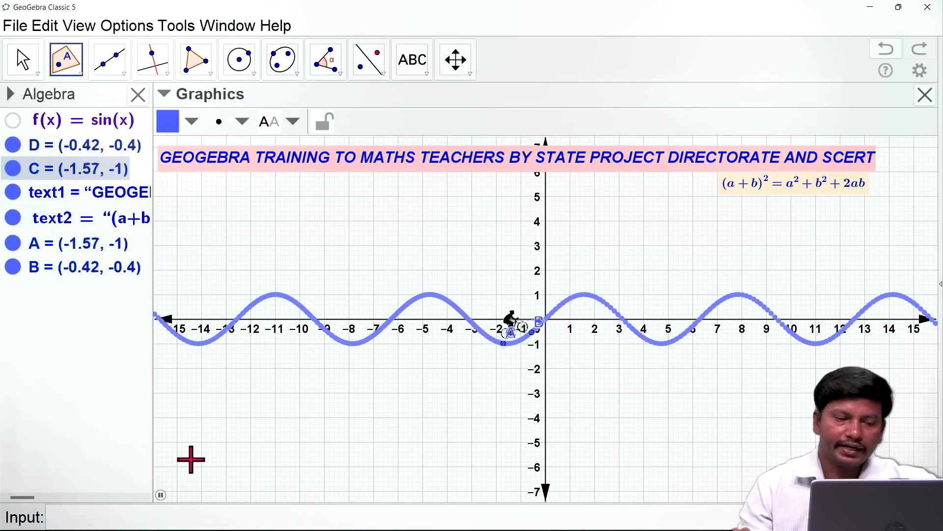
left_click(161, 496)
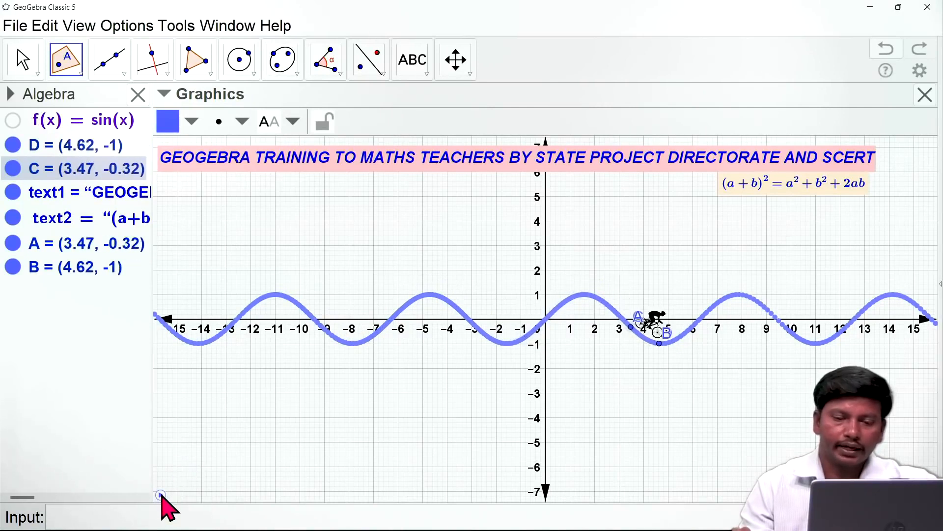